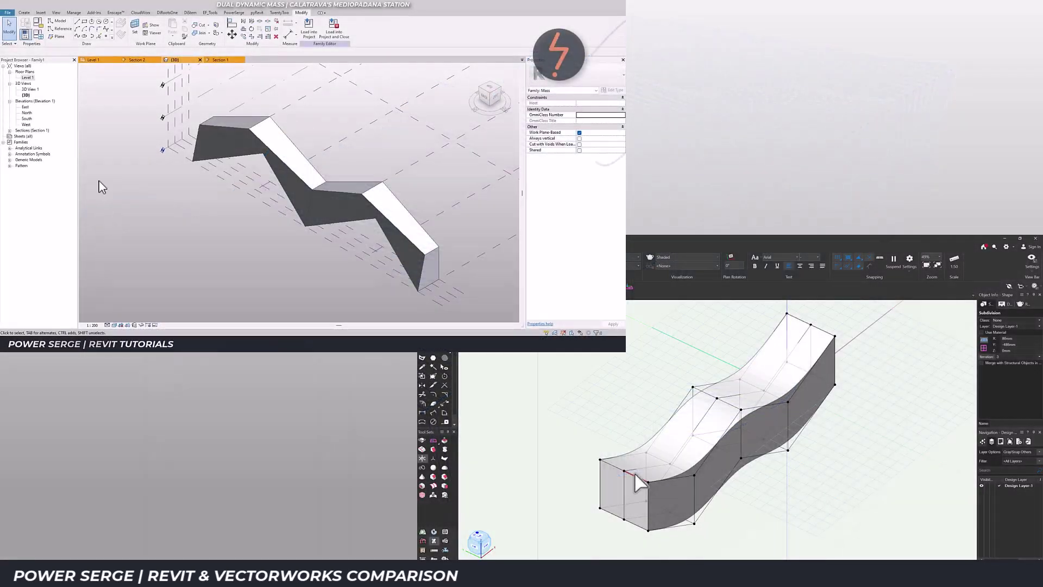
Snap Revit reference lines to the zigzag mass corners, and drag a selected Vectorworks cage edge.
{"action": "left_click", "coordinate": [61, 28]}
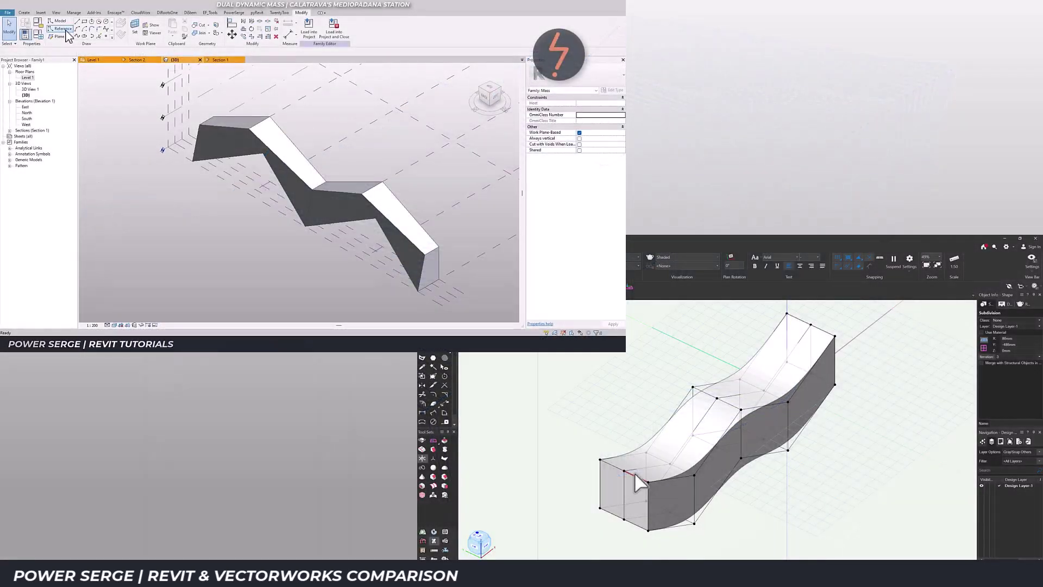
{"action": "left_click", "coordinate": [639, 480]}
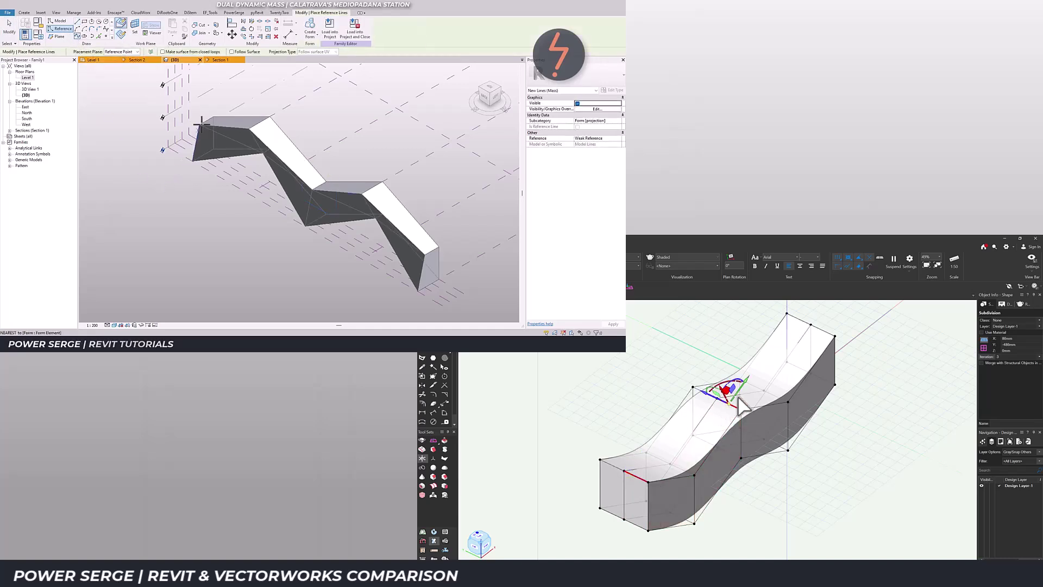
{"action": "left_click", "coordinate": [769, 456]}
{"action": "left_click", "coordinate": [250, 129]}
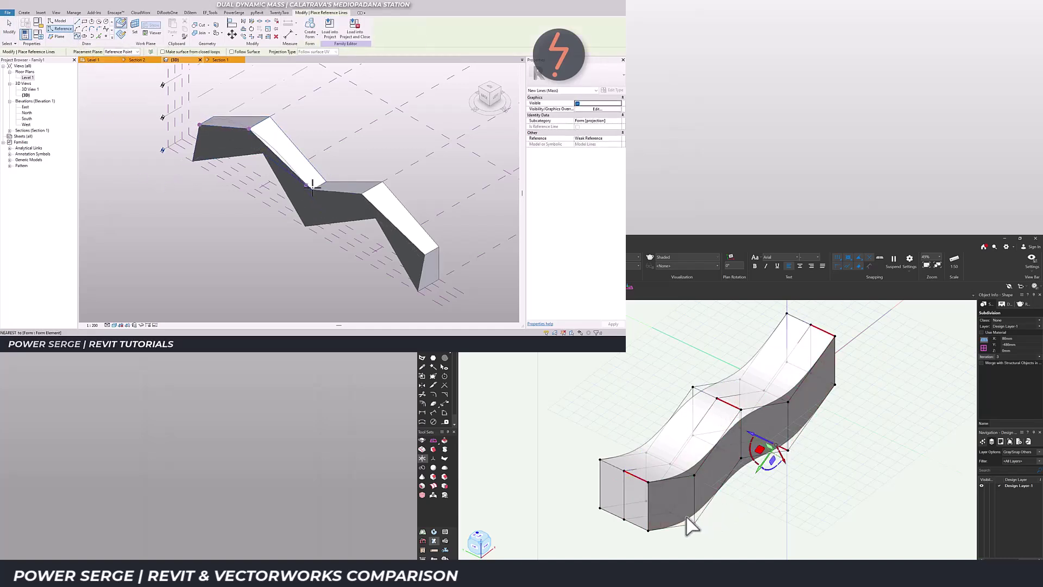
{"action": "left_click", "coordinate": [313, 187]}
{"action": "left_click", "coordinate": [677, 524]}
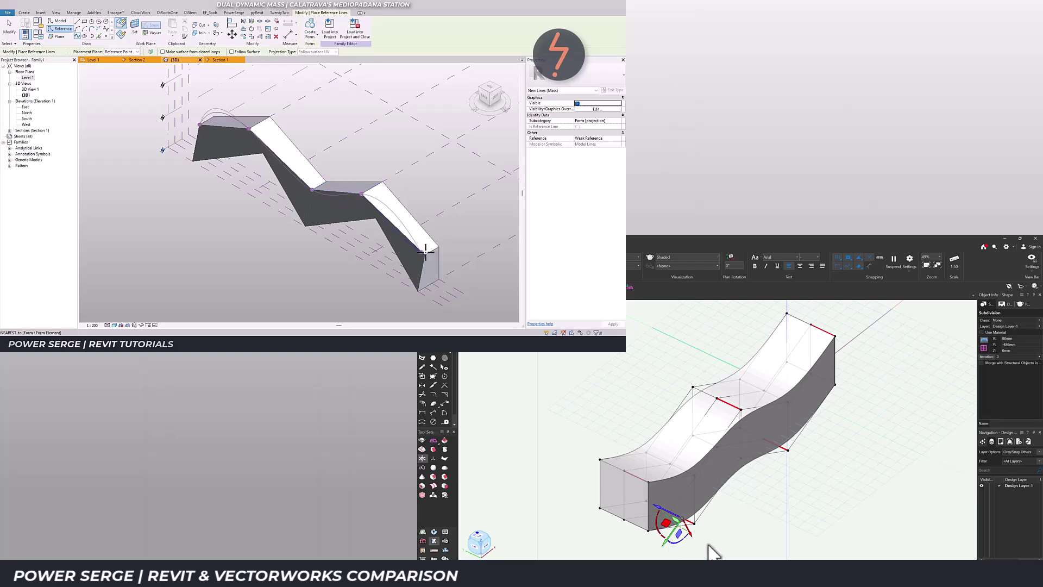
{"action": "left_click_drag", "start_coordinate": [659, 507], "coordinate": [671, 508]}
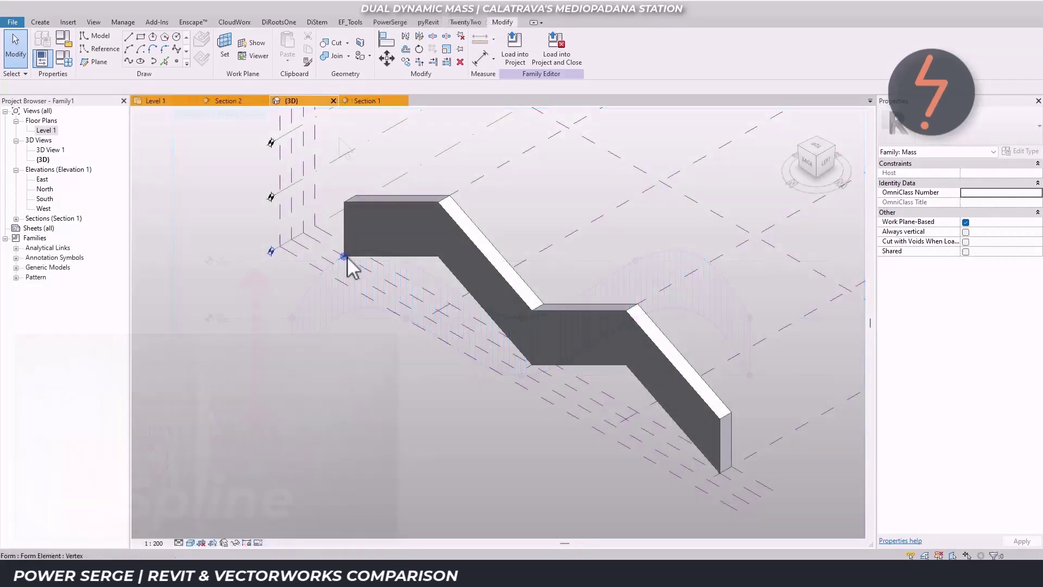
In the Level 1 plan, zoom to the form's upper end and drag its vertex up, checking in 3D.
{"action": "left_click", "coordinate": [166, 103]}
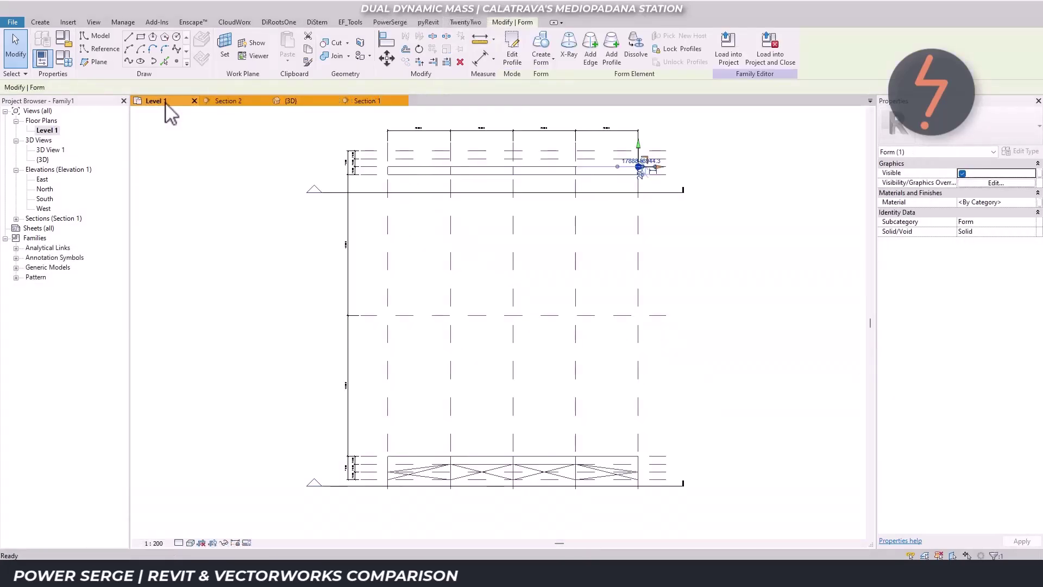
{"action": "right_click", "coordinate": [285, 139]}
{"action": "left_click", "coordinate": [333, 330]}
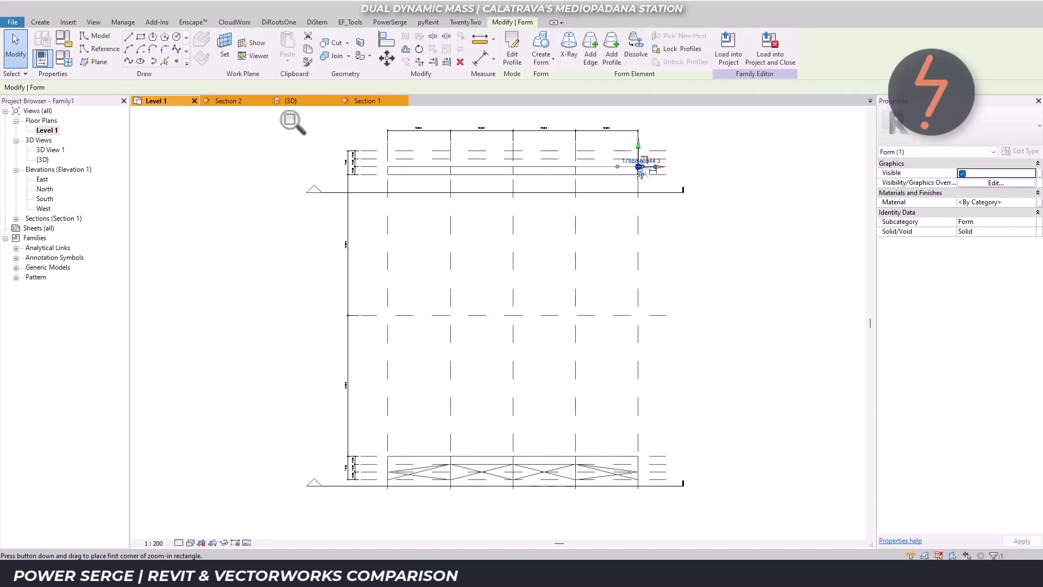
{"action": "left_click_drag", "start_coordinate": [279, 108], "coordinate": [683, 193]}
{"action": "left_click_drag", "start_coordinate": [762, 324], "coordinate": [764, 297]}
{"action": "left_click", "coordinate": [296, 102]}
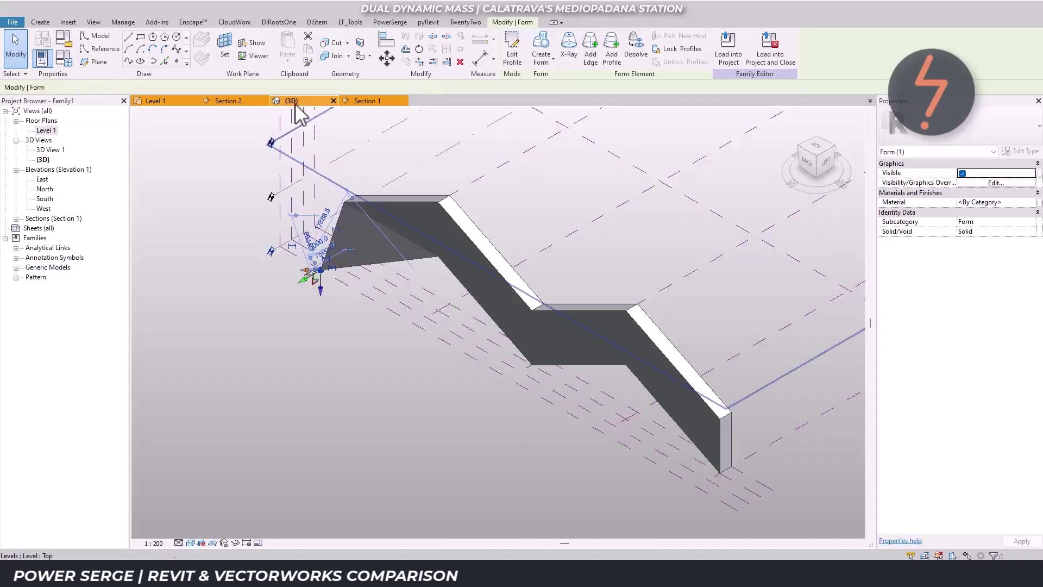
{"action": "left_click", "coordinate": [532, 365]}
{"action": "left_click", "coordinate": [175, 102]}
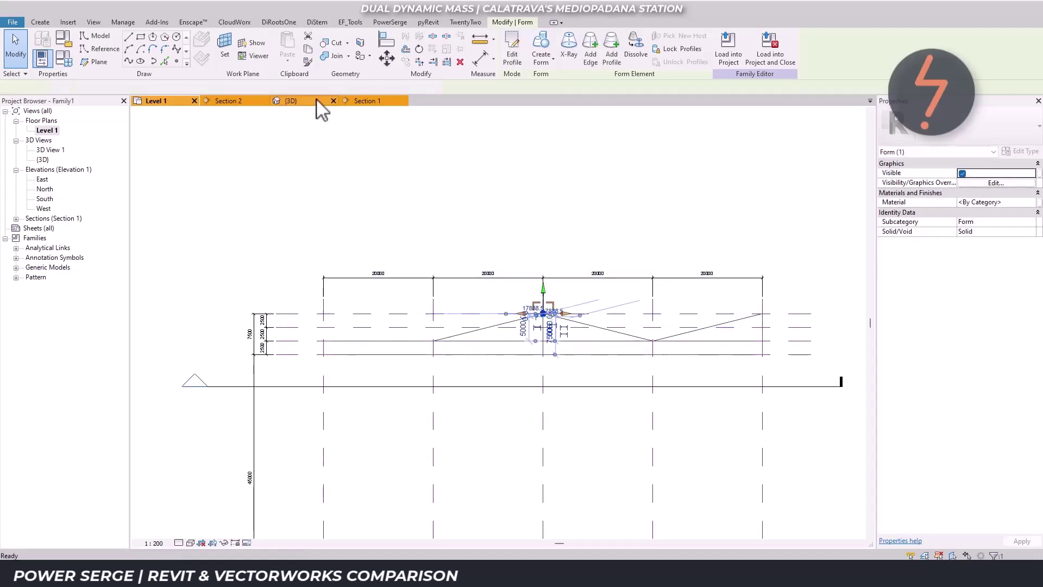
In the 3D view, draw a reference spline through the zigzag form's six vertices.
{"action": "left_click", "coordinate": [293, 101]}
{"action": "left_click", "coordinate": [100, 48]}
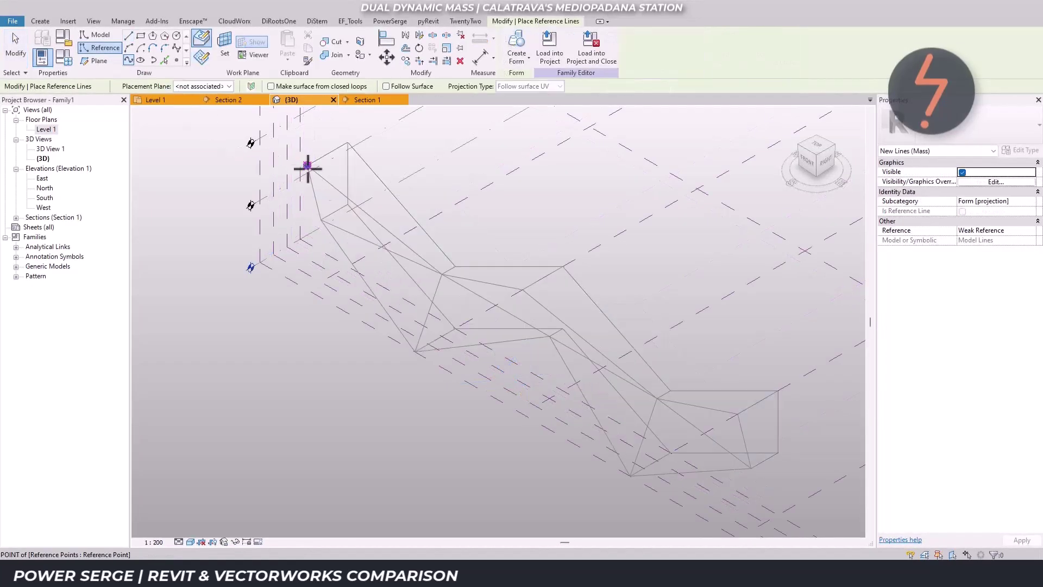
{"action": "left_click", "coordinate": [307, 166]}
{"action": "left_click", "coordinate": [442, 274]}
{"action": "left_click", "coordinate": [522, 290]}
{"action": "left_click", "coordinate": [657, 398]}
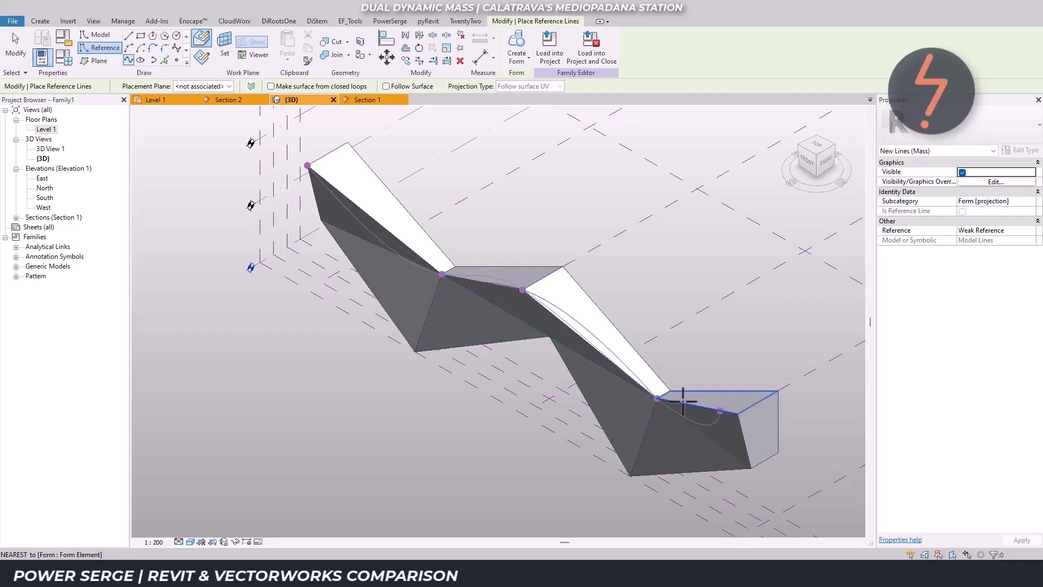
{"action": "left_click", "coordinate": [737, 412]}
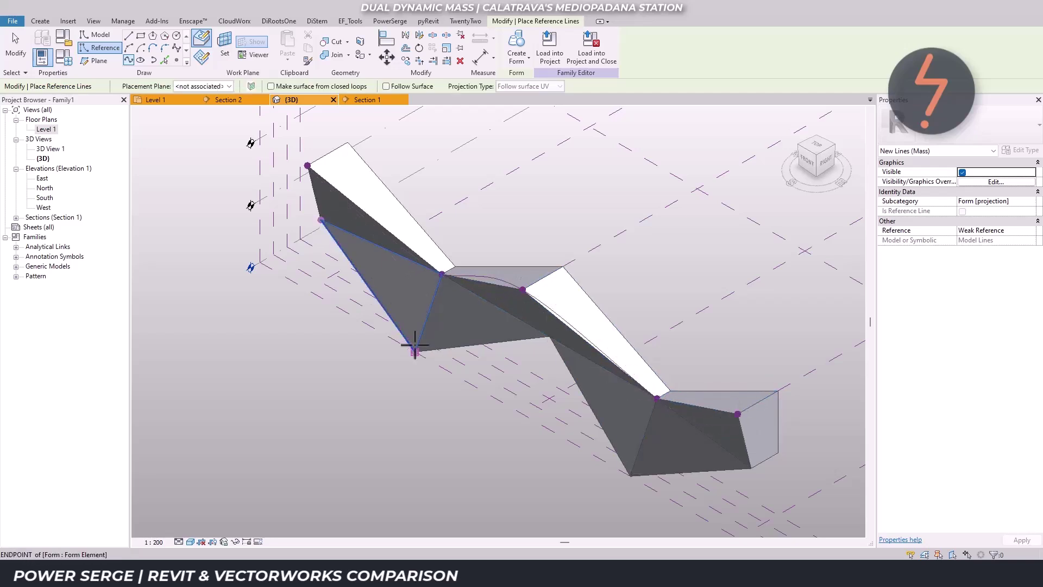
{"action": "left_click", "coordinate": [549, 336]}
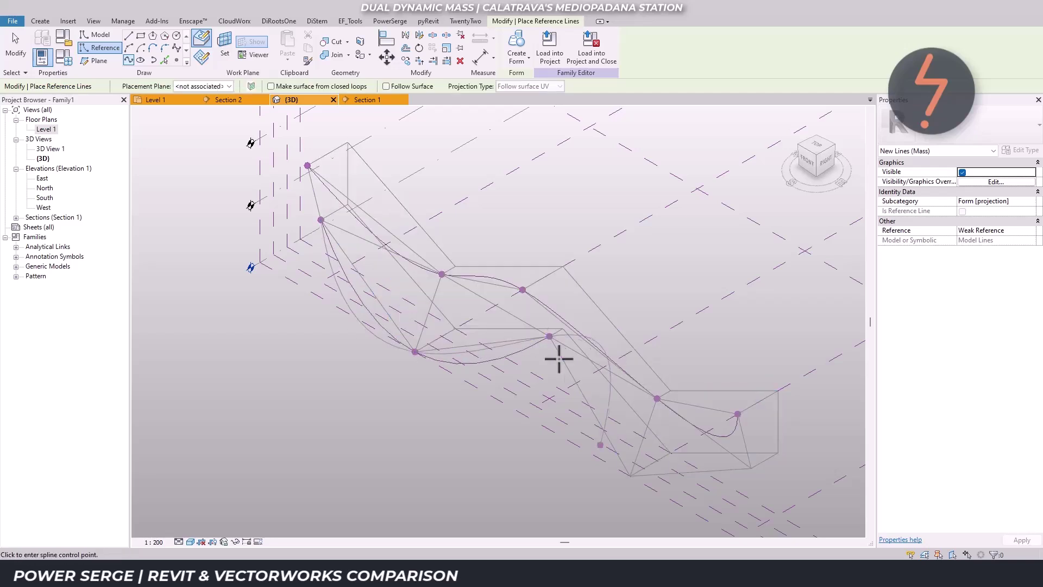
{"action": "left_click", "coordinate": [750, 466]}
{"action": "key", "text": "Escape"}
{"action": "key", "text": "Escape"}
Zoom to fit, isolate the reference lines category, and orbit around the wavy mass.
{"action": "right_click", "coordinate": [508, 470]}
{"action": "left_click", "coordinate": [543, 411]}
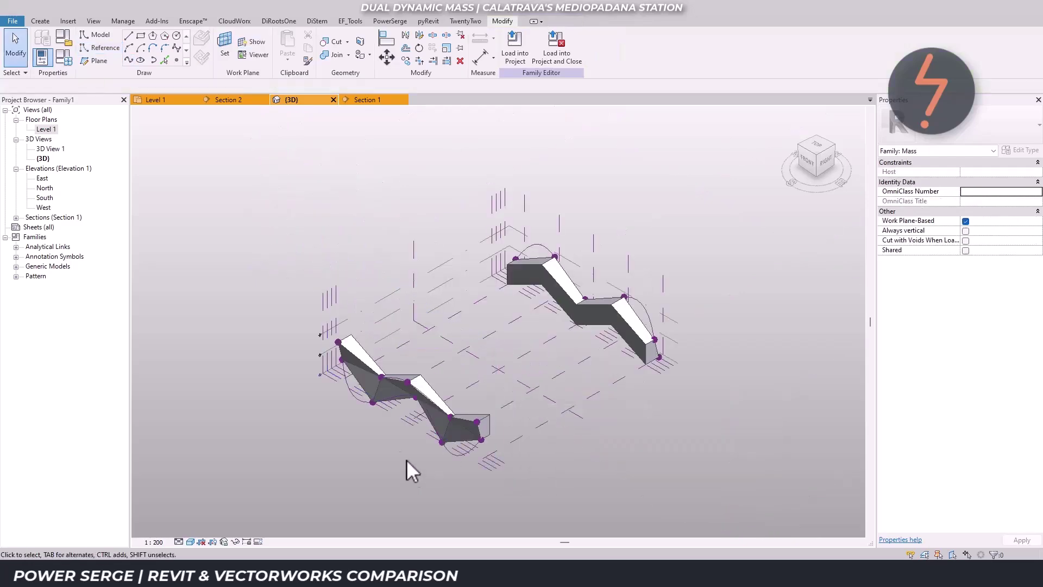
{"action": "left_click", "coordinate": [359, 401]}
{"action": "left_click", "coordinate": [235, 541]}
{"action": "left_click", "coordinate": [252, 482]}
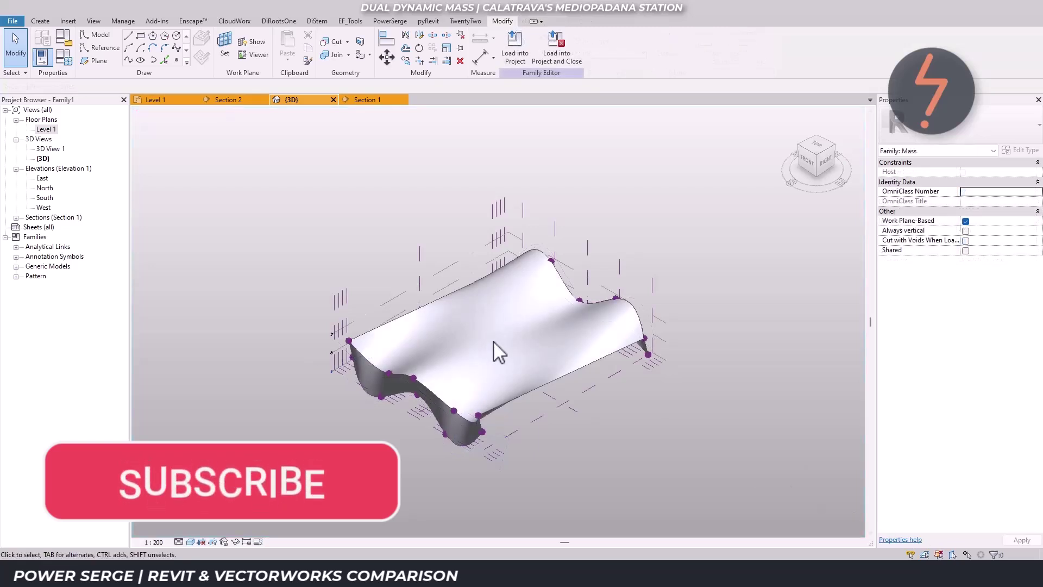
{"action": "middle_click_drag", "start_coordinate": [495, 348], "coordinate": [682, 217], "text": "shift"}
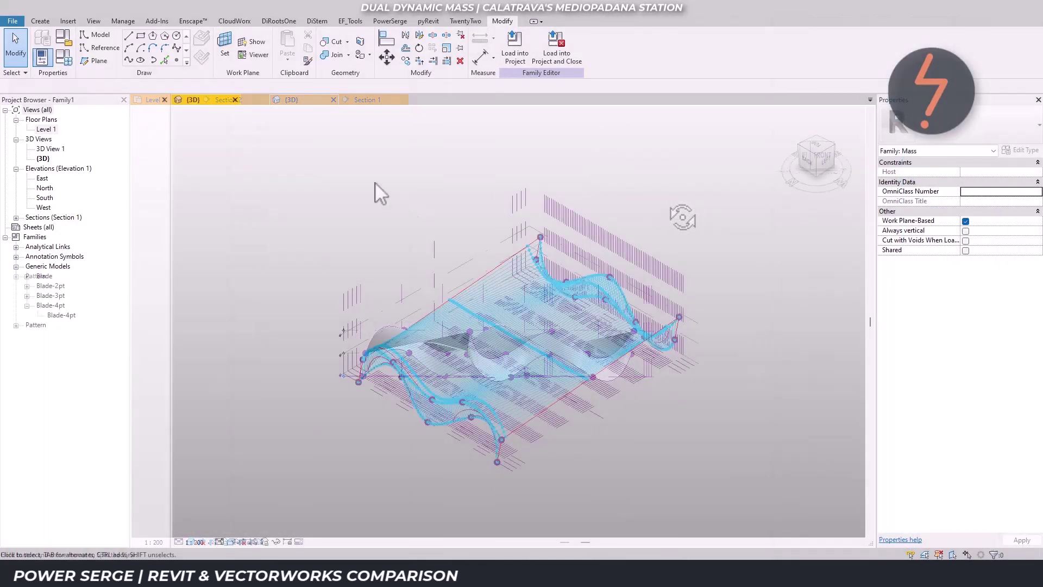
Create a new family from the Metric Generic Model Adaptive template.
{"action": "left_click", "coordinate": [13, 22]}
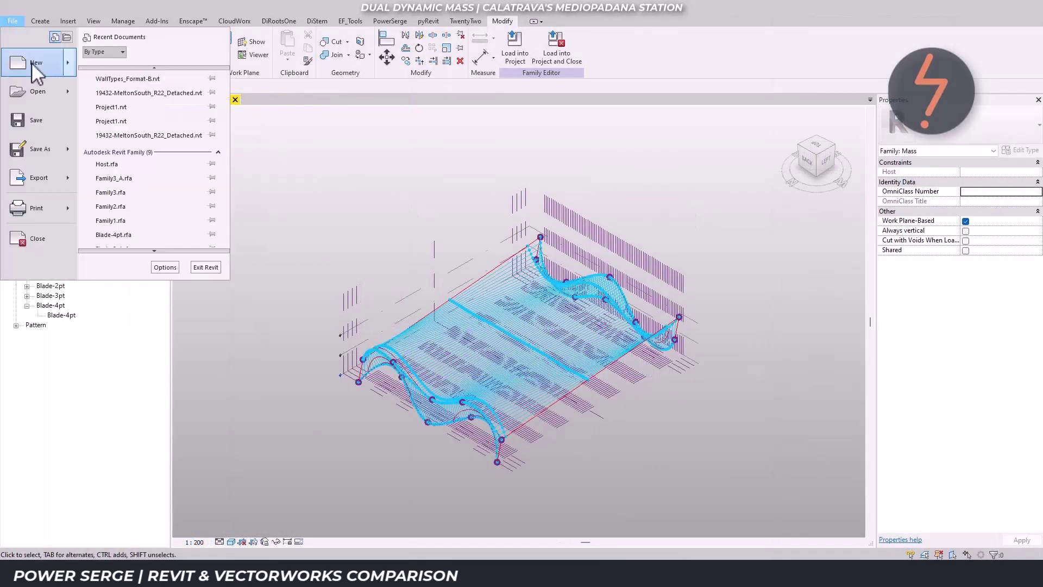
{"action": "mouse_move", "coordinate": [31, 63]}
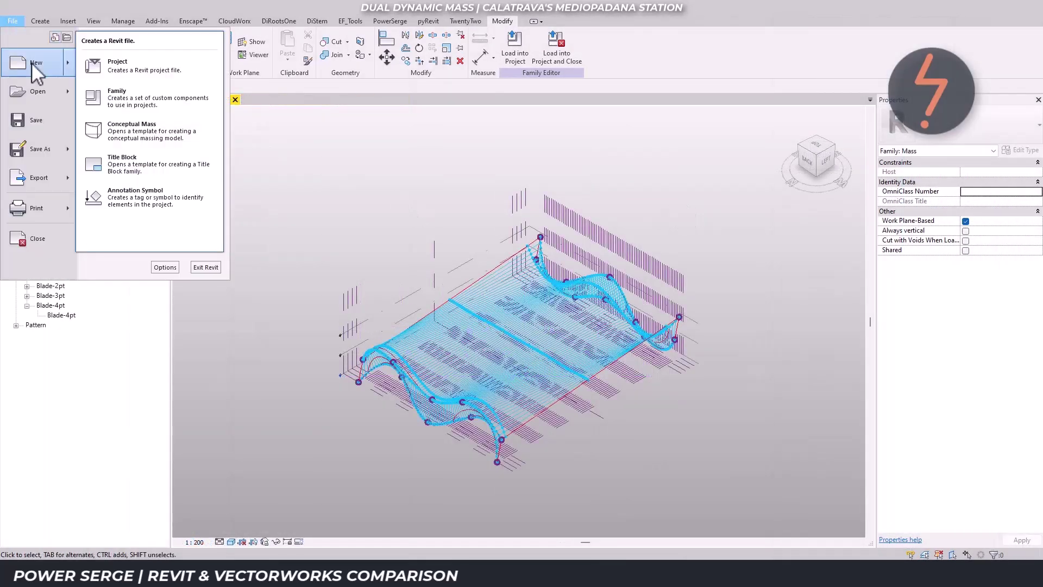
{"action": "left_click", "coordinate": [128, 100]}
{"action": "left_click", "coordinate": [478, 180]}
{"action": "left_click", "coordinate": [609, 365]}
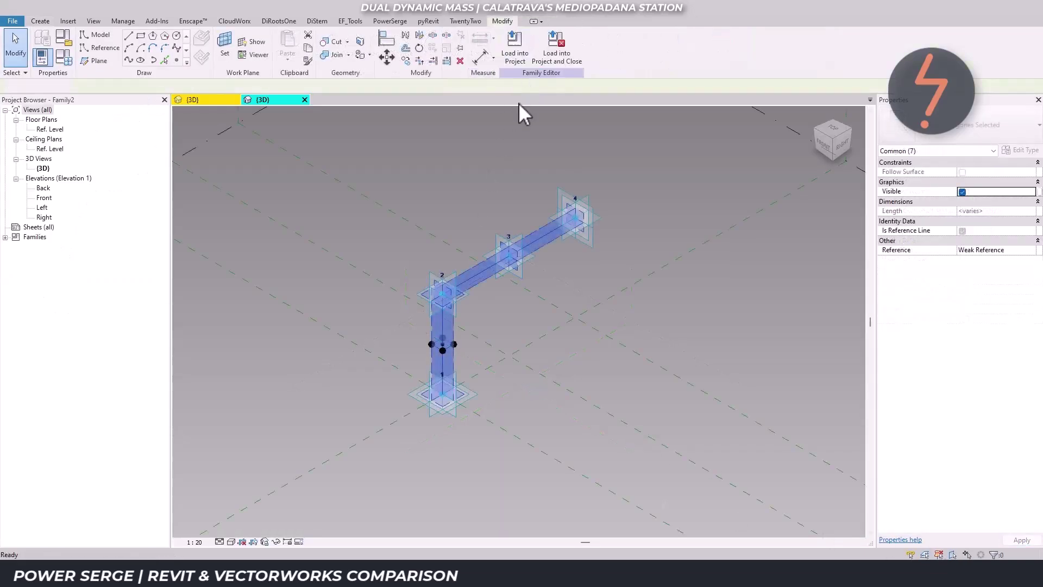
Bend the blade by raising adaptive point 4 and shifting adaptive point 2.
{"action": "left_click", "coordinate": [497, 176]}
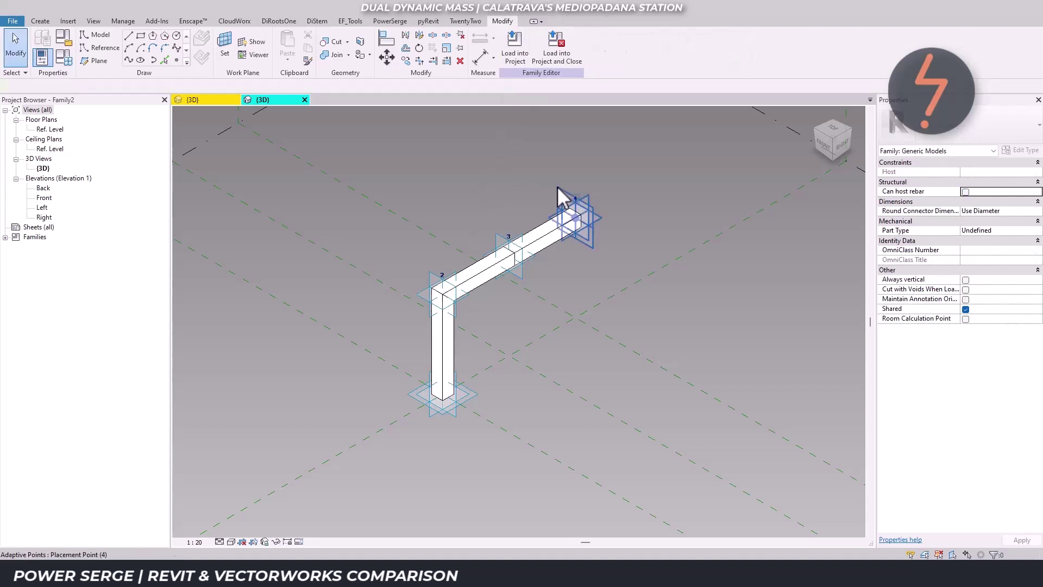
{"action": "left_click", "coordinate": [575, 197]}
{"action": "left_click_drag", "start_coordinate": [579, 186], "coordinate": [573, 147]}
{"action": "left_click", "coordinate": [603, 285]}
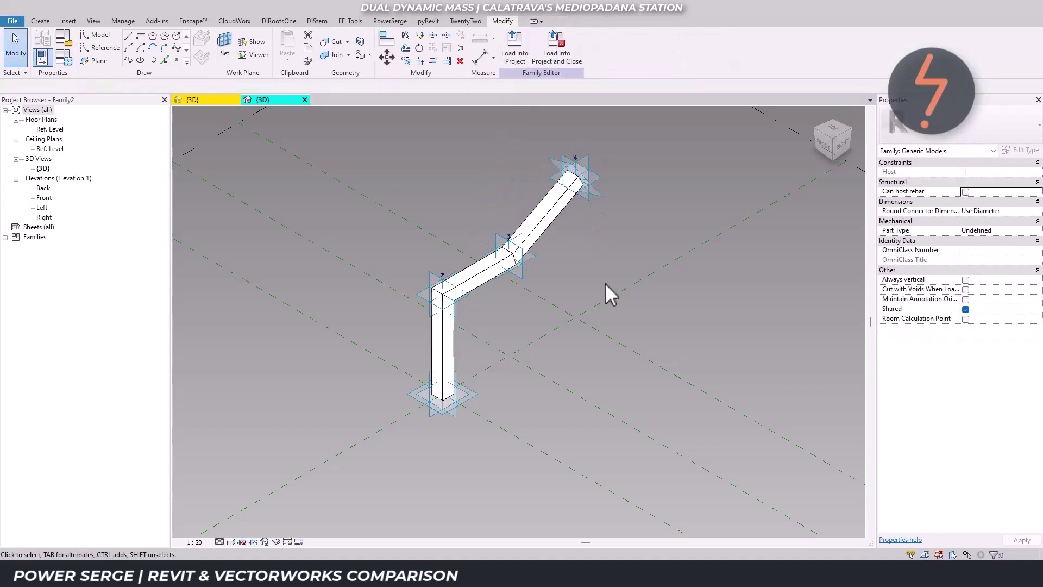
{"action": "left_click", "coordinate": [459, 313]}
{"action": "left_click_drag", "start_coordinate": [465, 290], "coordinate": [405, 315]}
{"action": "left_click", "coordinate": [392, 240]}
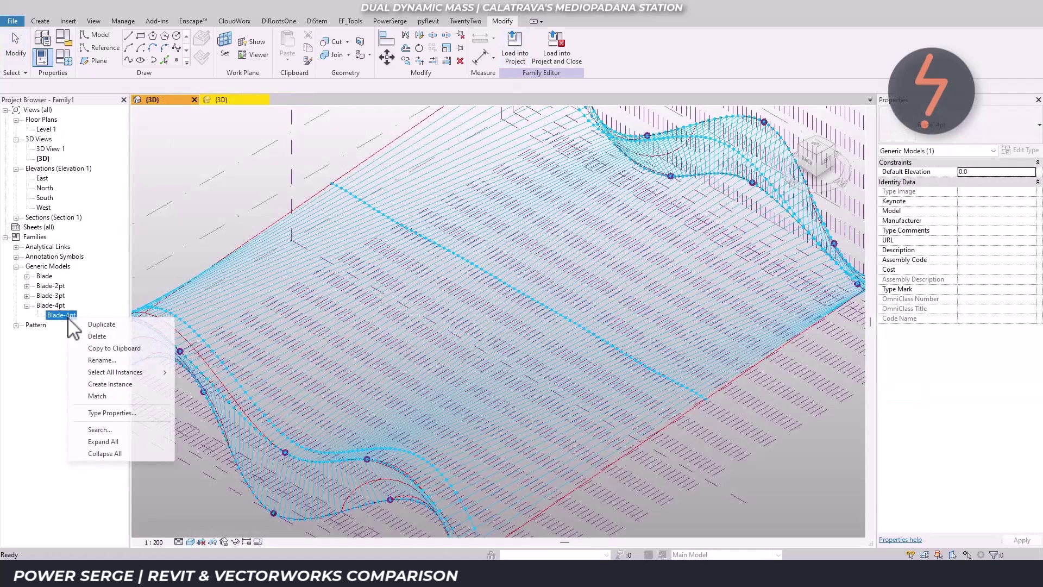
Place a Blade-4pt instance on the wavy surface by picking its four adaptive points.
{"action": "left_click", "coordinate": [110, 383]}
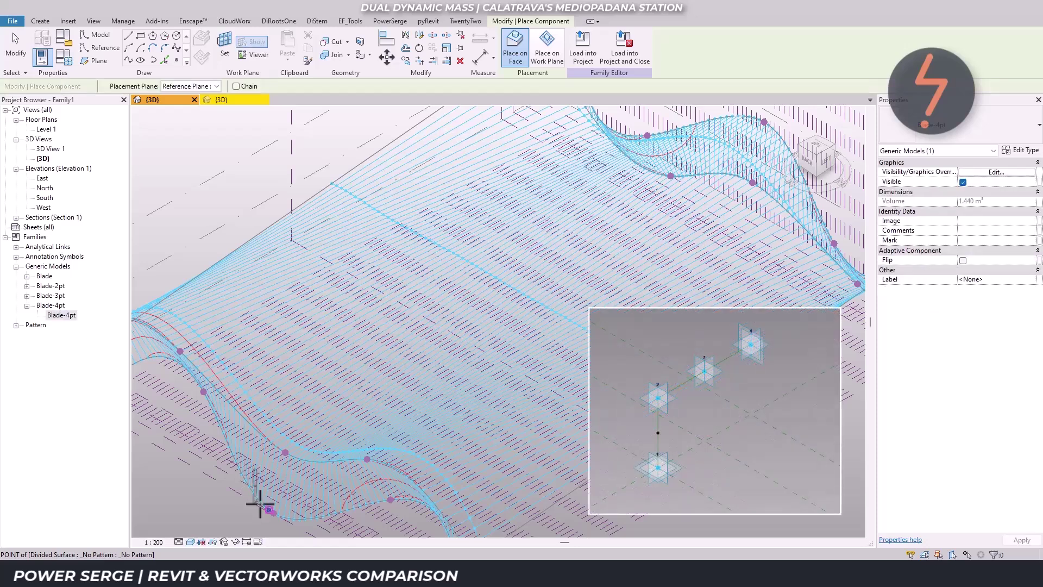
{"action": "left_click", "coordinate": [269, 510]}
{"action": "left_click", "coordinate": [284, 451]}
{"action": "left_click", "coordinate": [763, 123]}
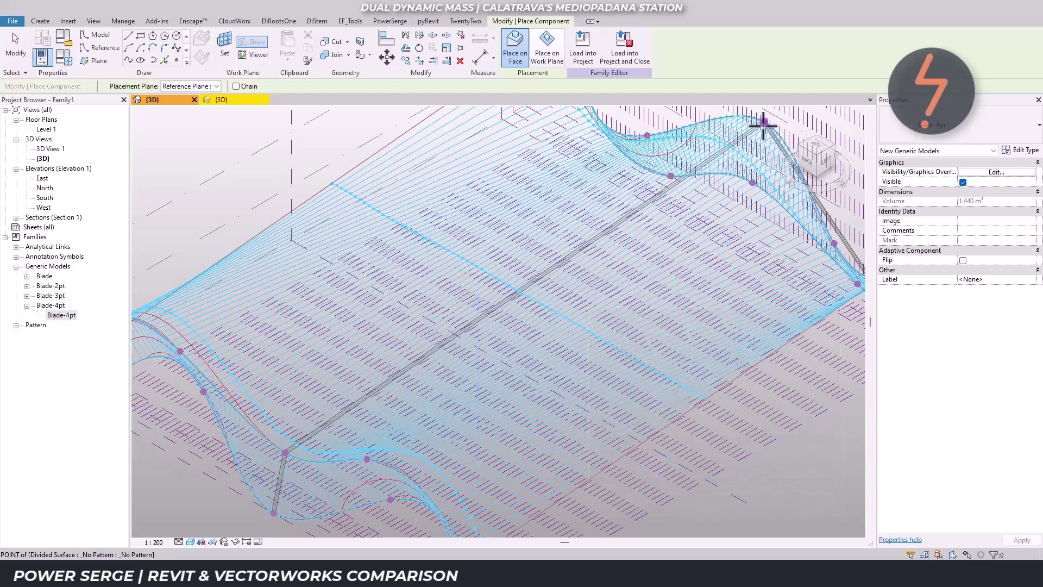
{"action": "left_click", "coordinate": [752, 185]}
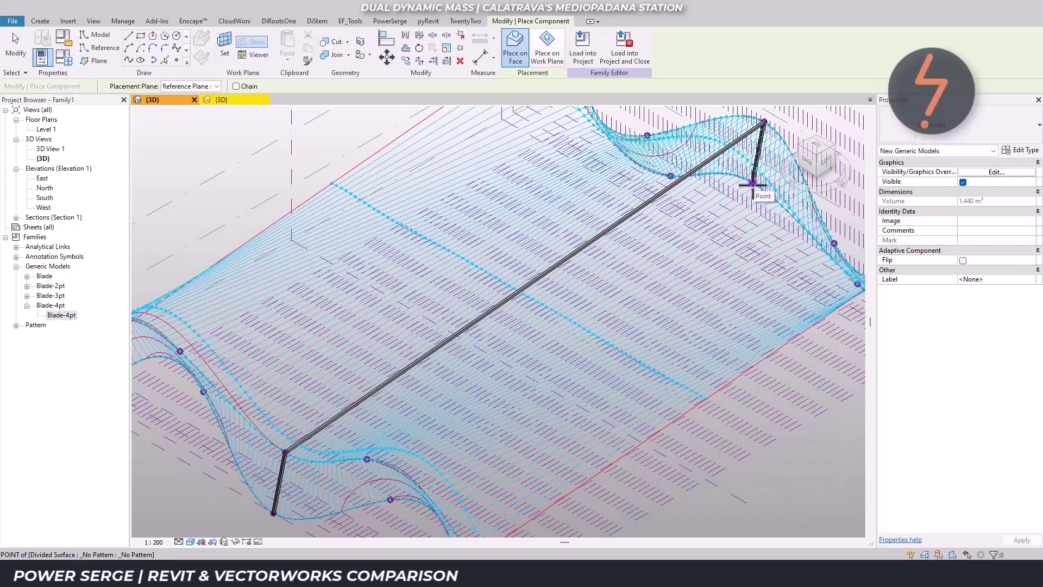
{"action": "key", "text": "Escape"}
{"action": "key", "text": "Escape"}
Repeat the blade across the divided surface, then select both repeaters and orbit to inspect.
{"action": "left_click", "coordinate": [735, 149]}
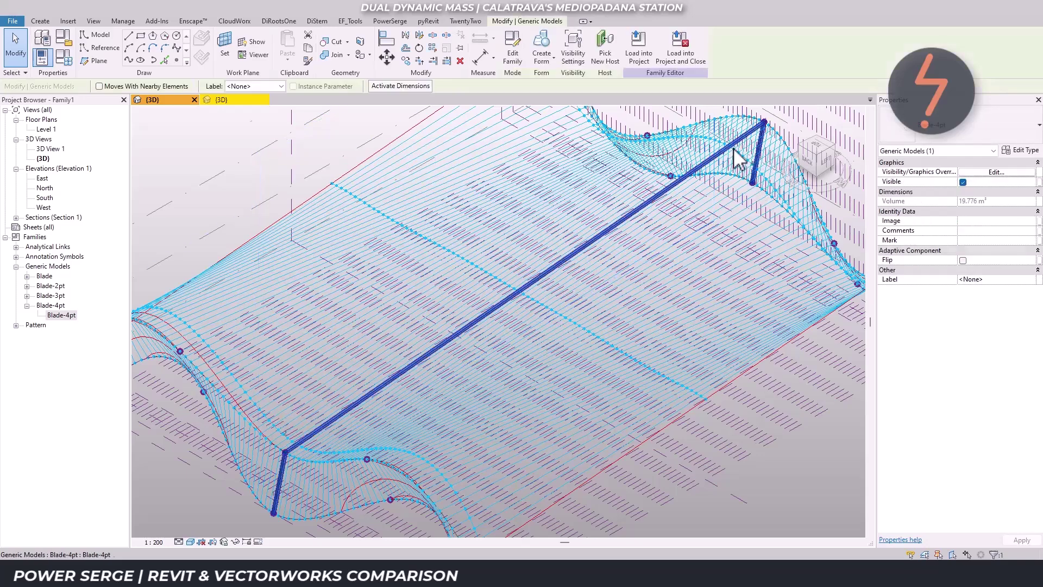
{"action": "left_click", "coordinate": [432, 48]}
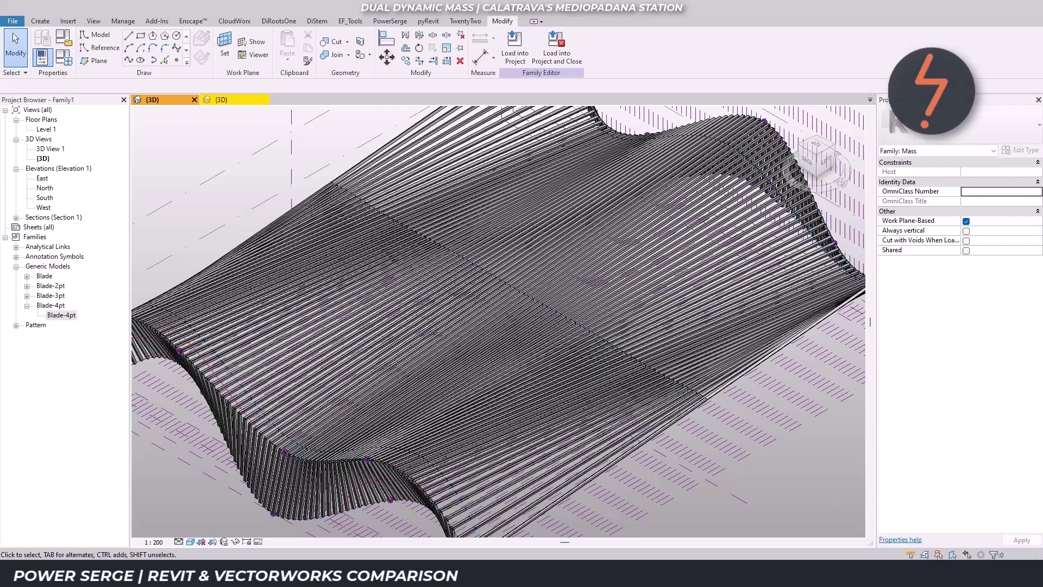
{"action": "left_click_drag", "start_coordinate": [803, 468], "coordinate": [552, 314]}
{"action": "middle_click_drag", "start_coordinate": [551, 315], "coordinate": [529, 321], "text": "shift"}
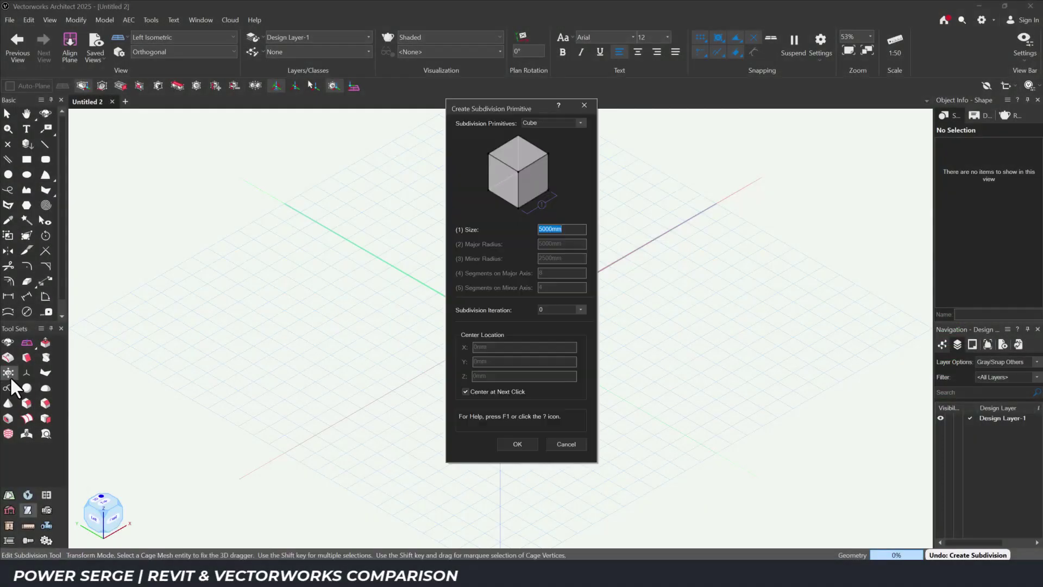
Place a 5000mm subdivision cube at the origin and display it in wireframe.
{"action": "left_click", "coordinate": [517, 444]}
{"action": "left_click", "coordinate": [501, 328]}
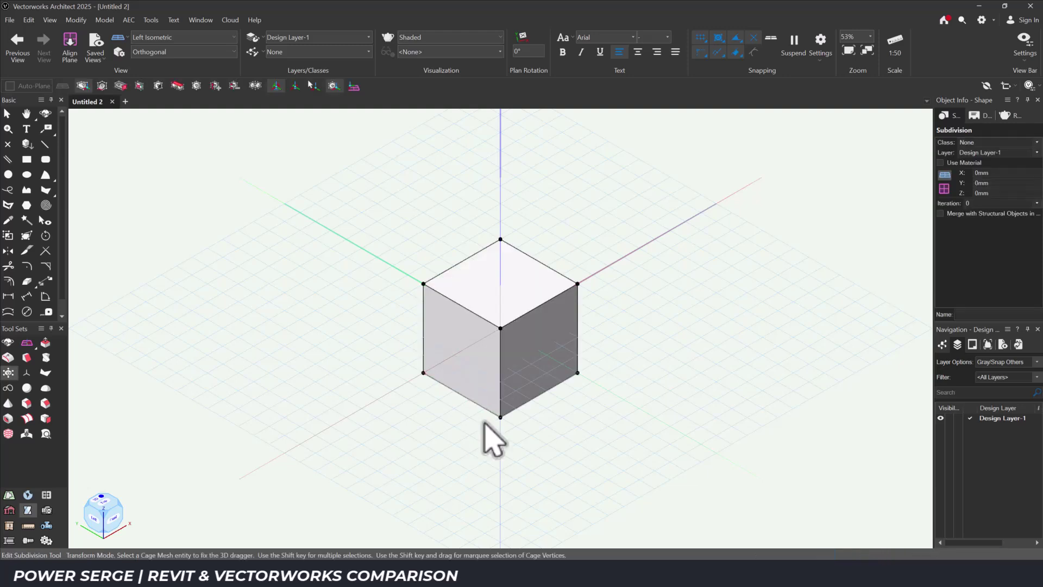
{"action": "left_click", "coordinate": [49, 20]}
{"action": "left_click", "coordinate": [251, 176]}
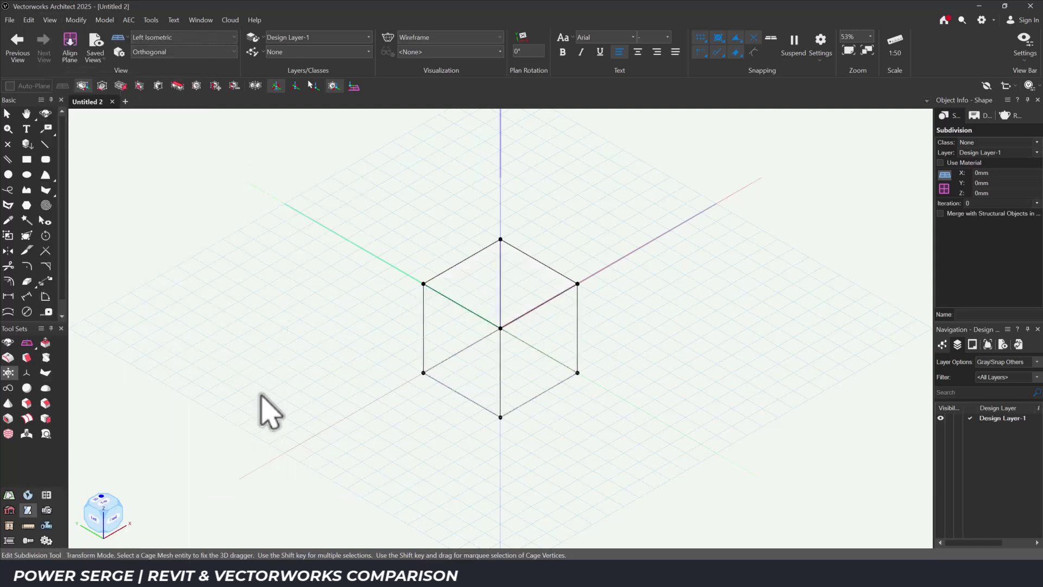
{"action": "middle_click_drag", "start_coordinate": [251, 424], "coordinate": [281, 429], "text": "shift"}
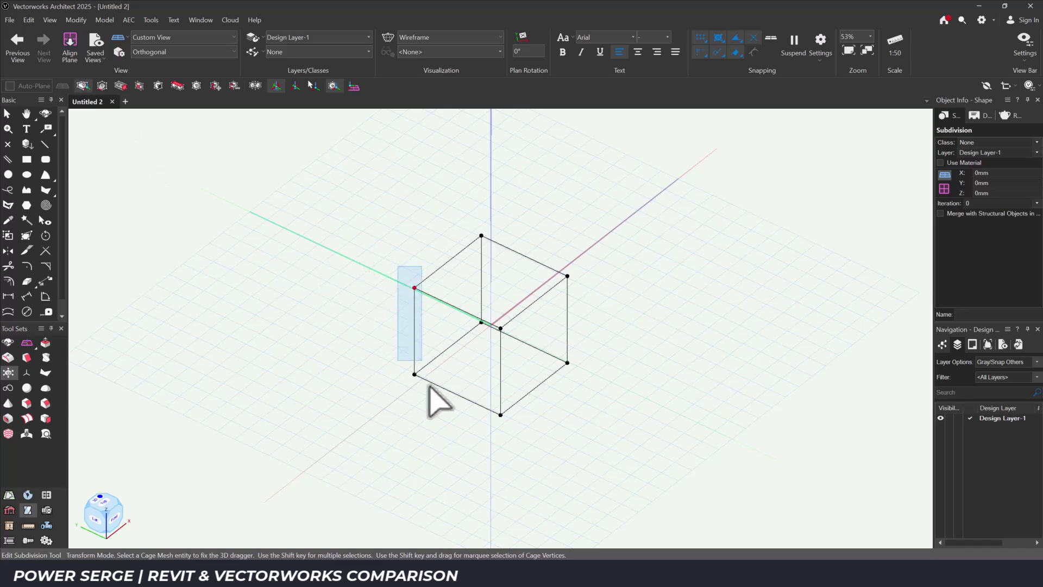
Drag the selected cage end out -20m to stretch the cube into a long box.
{"action": "left_click", "coordinate": [424, 383]}
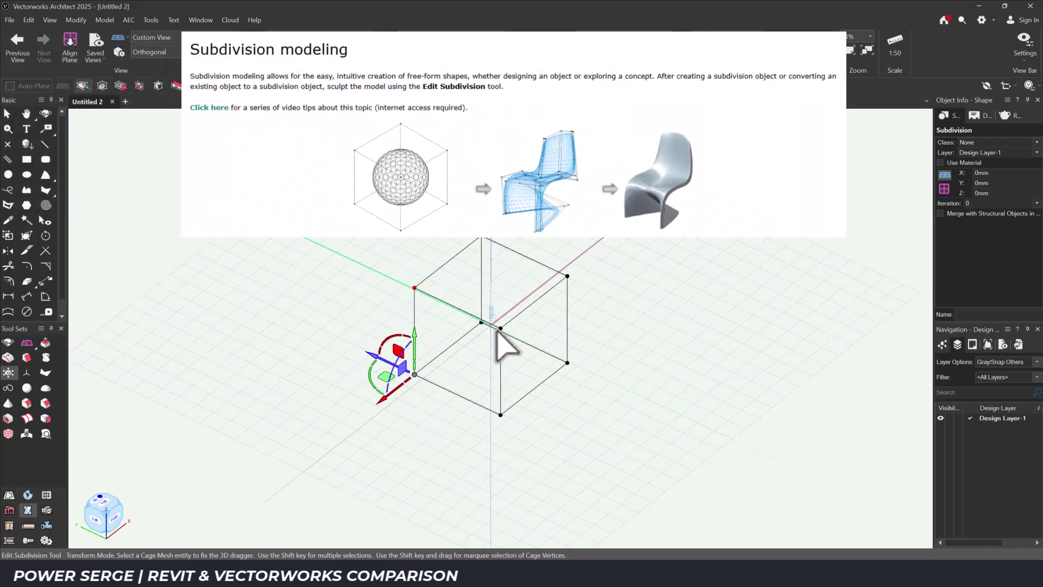
{"action": "left_click", "coordinate": [532, 456]}
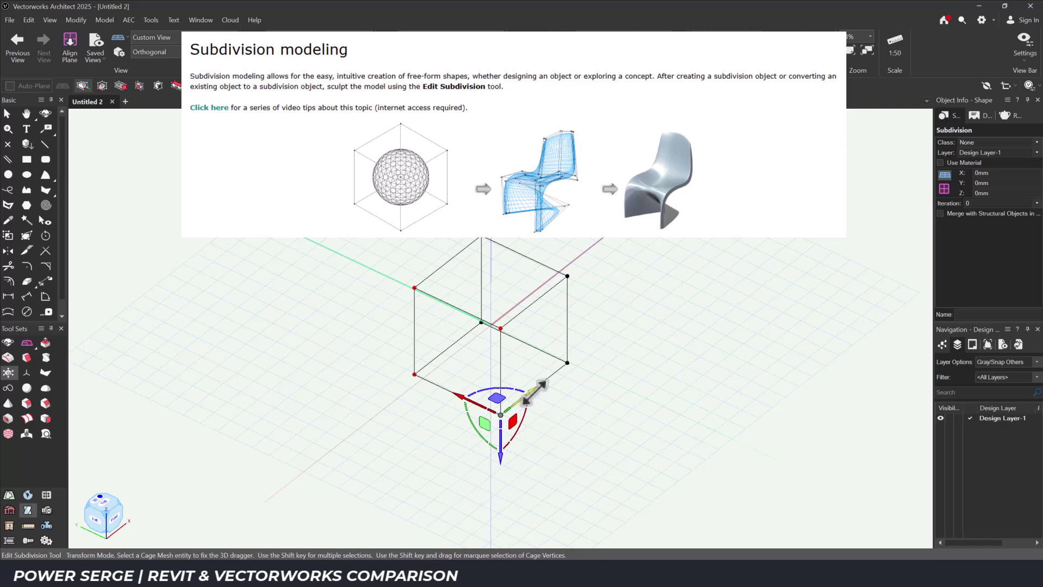
{"action": "left_click_drag", "start_coordinate": [532, 390], "coordinate": [525, 400]}
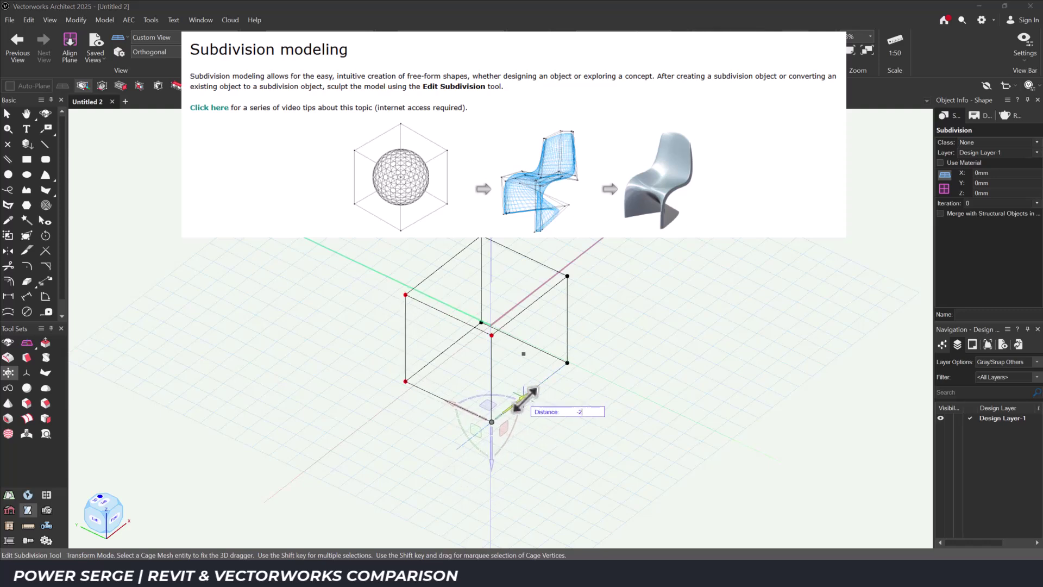
{"action": "type", "text": "-20m"}
{"action": "key", "text": "Return"}
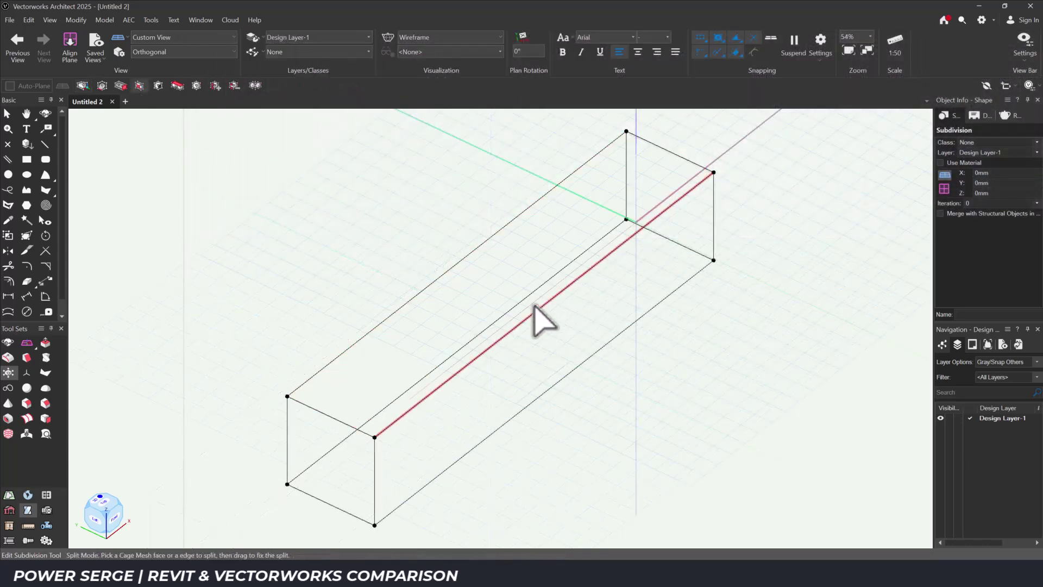
Add three split loops, including one at 50%, dividing the long box into four bays.
{"action": "left_click", "coordinate": [534, 306]}
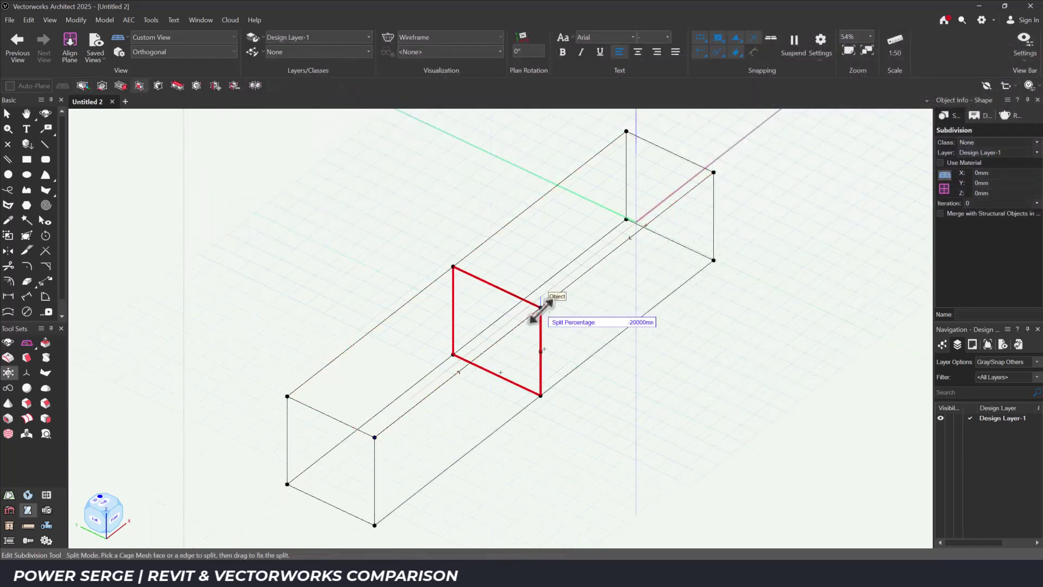
{"action": "left_click", "coordinate": [544, 303]}
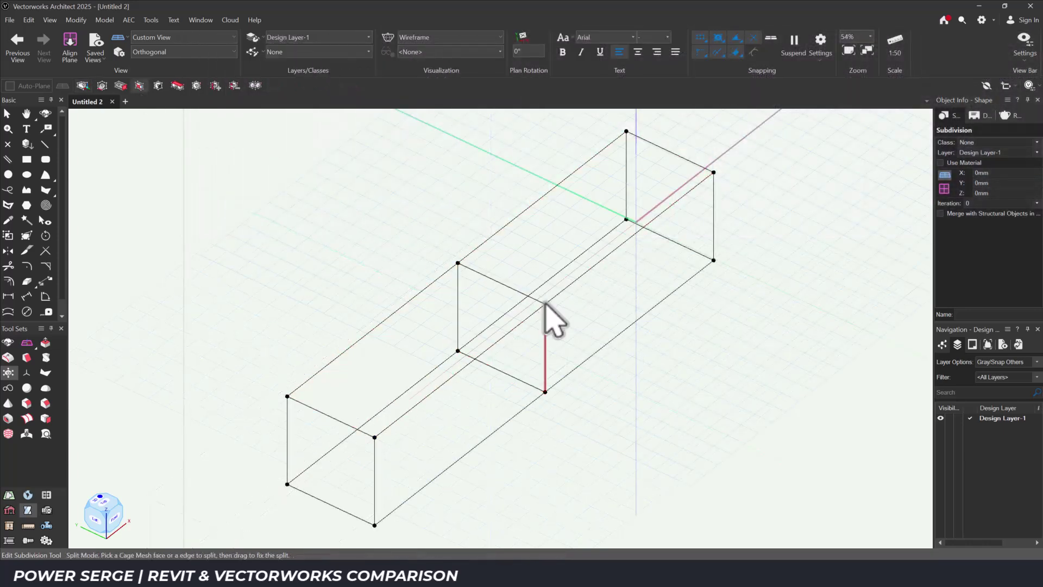
{"action": "left_click", "coordinate": [472, 359]}
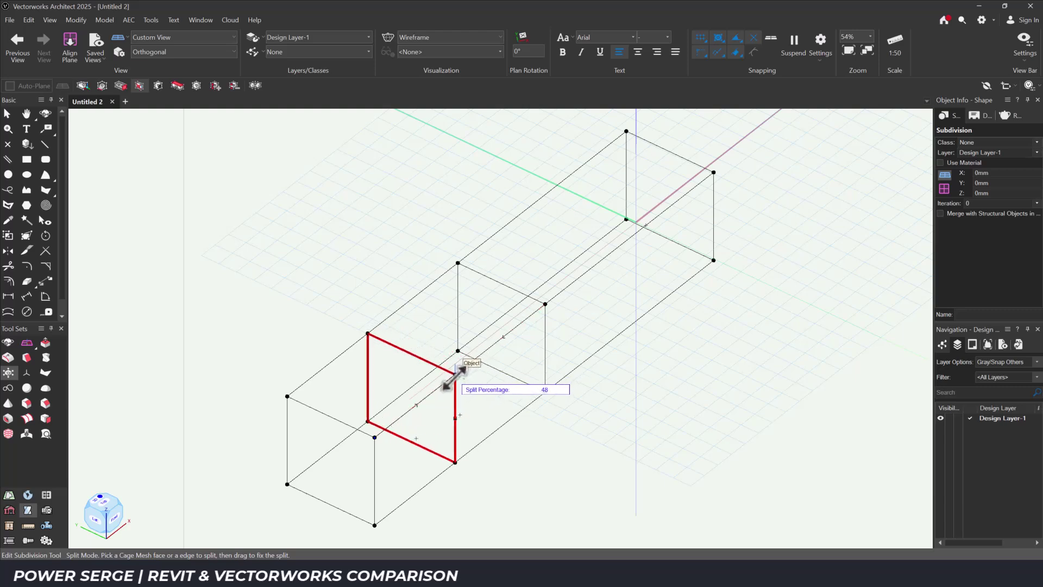
{"action": "key", "text": "Tab"}
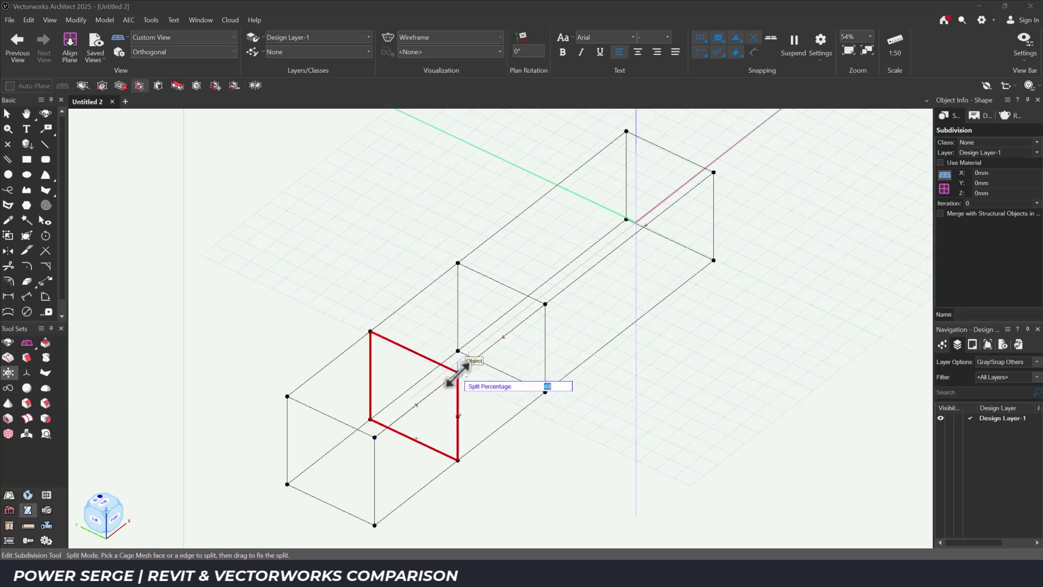
{"action": "key", "text": "Return"}
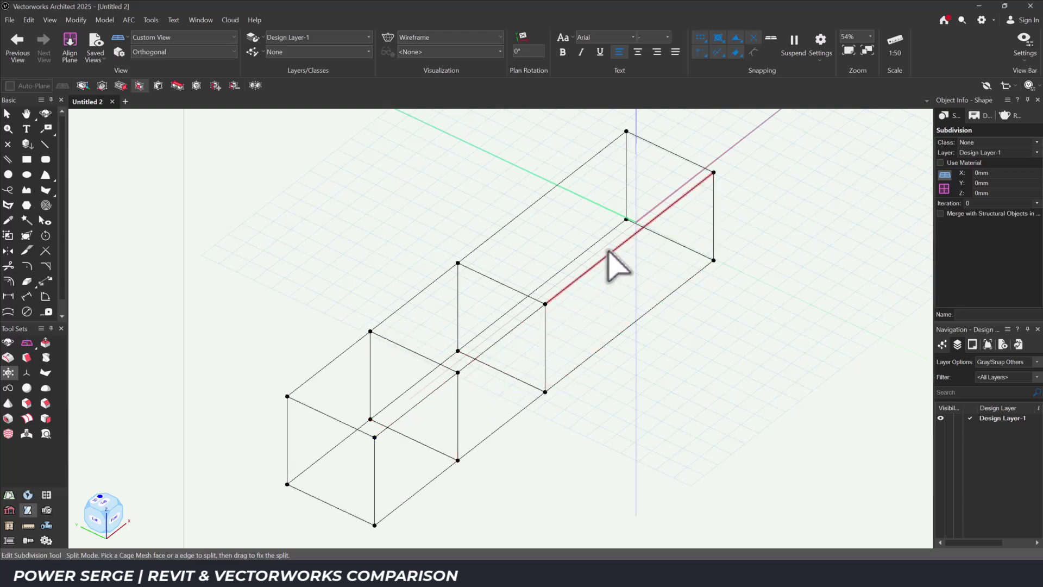
{"action": "left_click", "coordinate": [611, 251]}
{"action": "left_click", "coordinate": [630, 243]}
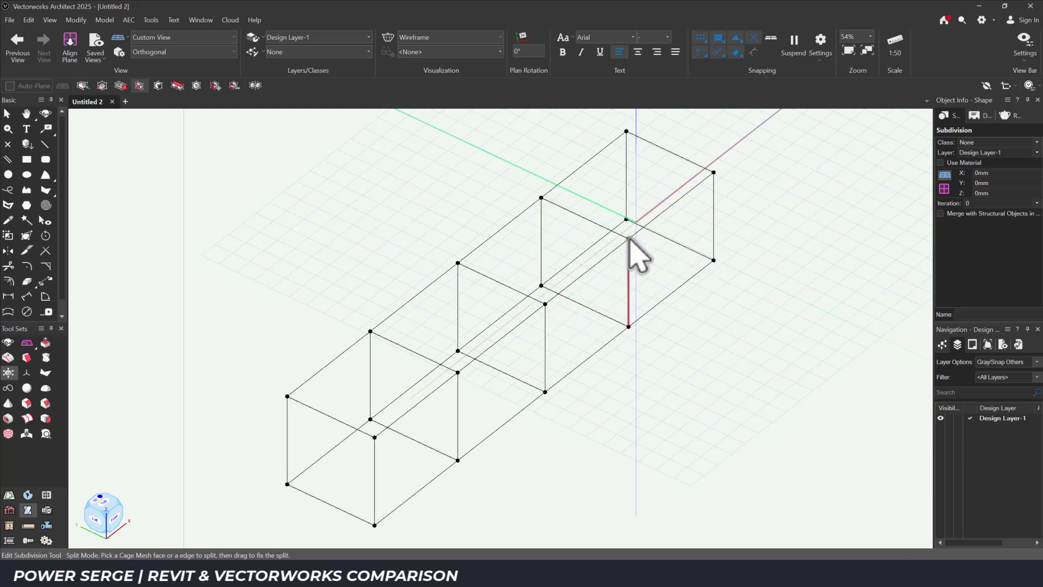
Set smoothing iteration to 3 and lift the far-end vertices by 989mm.
{"action": "key", "text": "ctrl+z"}
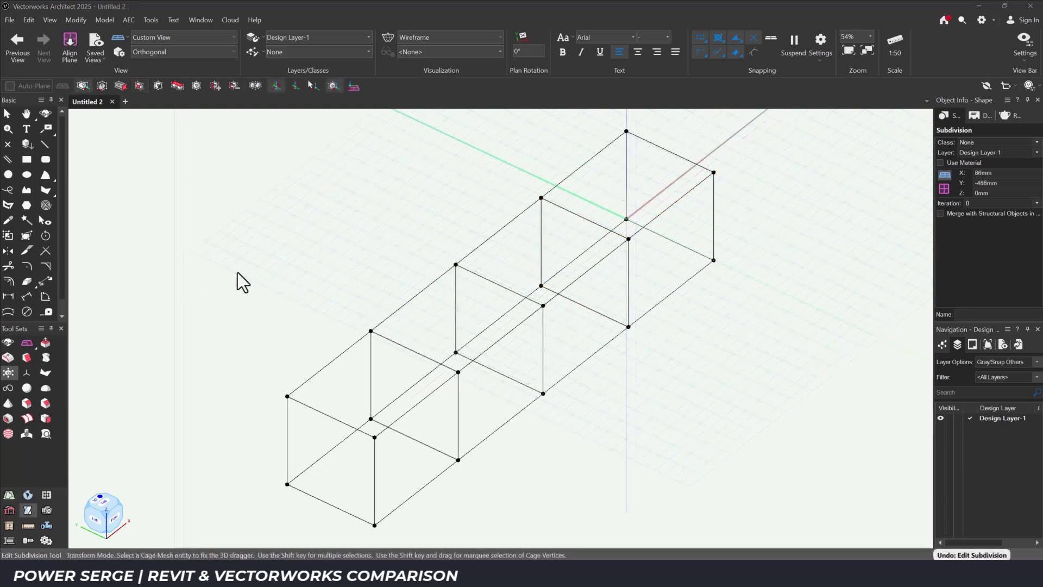
{"action": "left_click", "coordinate": [1036, 203]}
{"action": "left_click", "coordinate": [977, 241]}
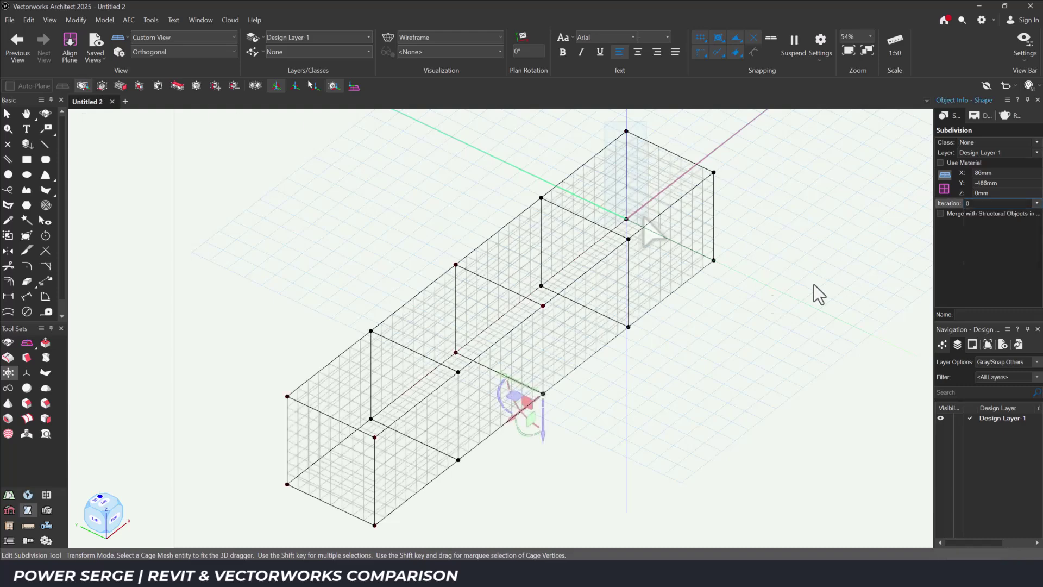
{"action": "left_click_drag", "start_coordinate": [686, 302], "coordinate": [722, 199], "text": "shift"}
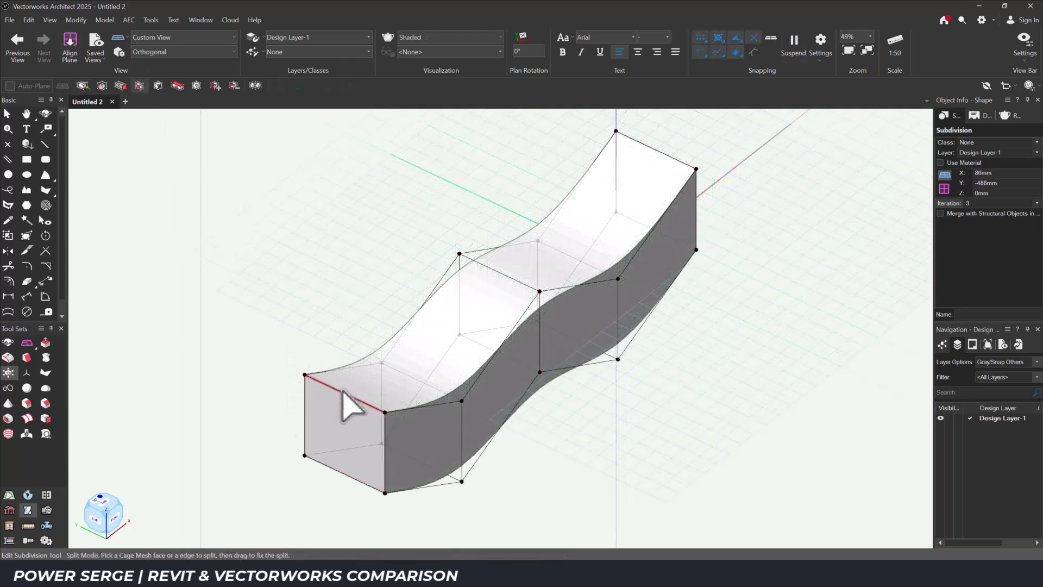
Split the front bay at 50%, then push five selected long cage edges down.
{"action": "left_click", "coordinate": [343, 391]}
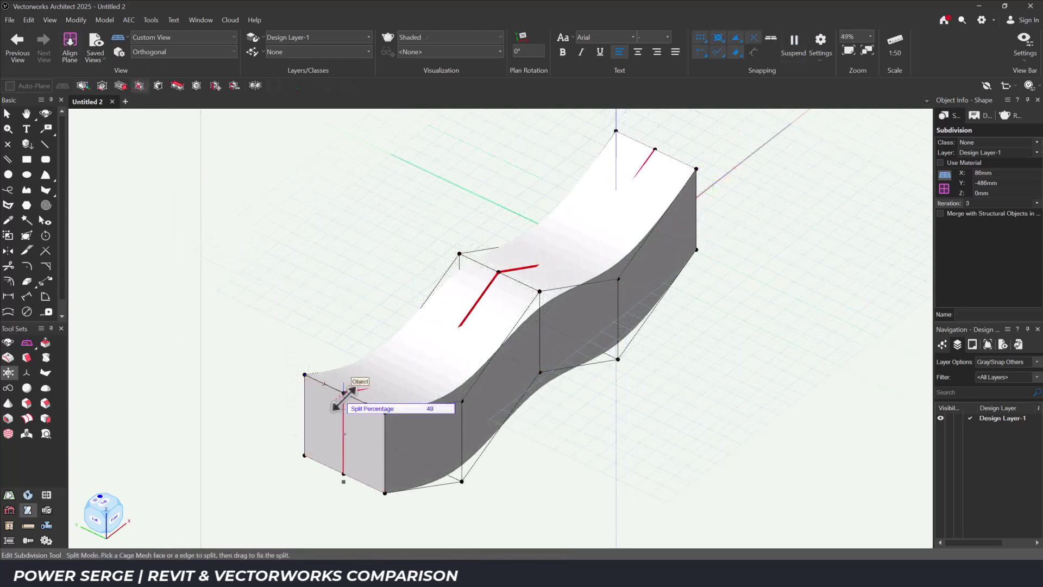
{"action": "left_click", "coordinate": [343, 397]}
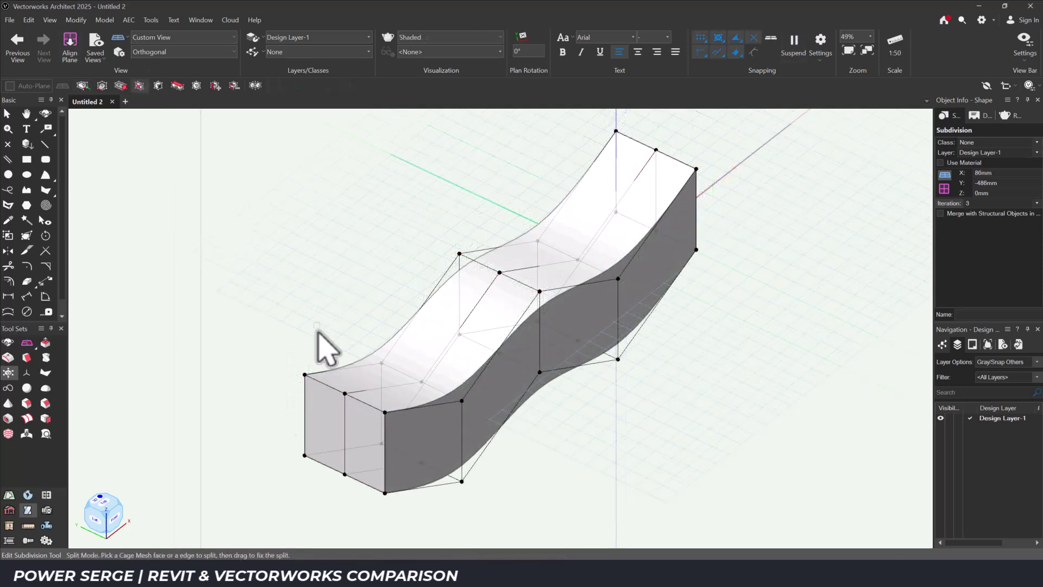
{"action": "left_click", "coordinate": [87, 88]}
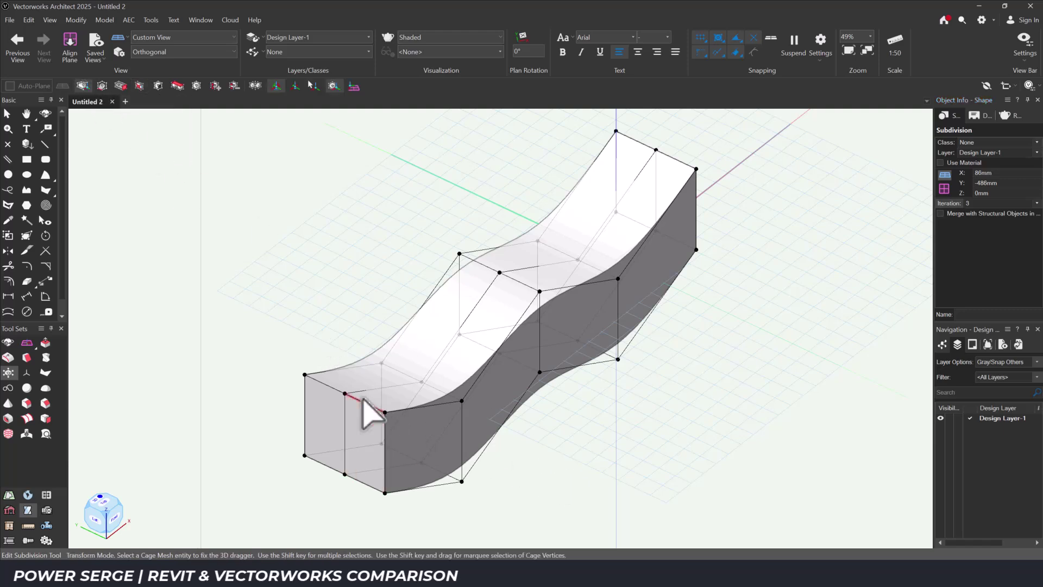
{"action": "left_click", "coordinate": [363, 401]}
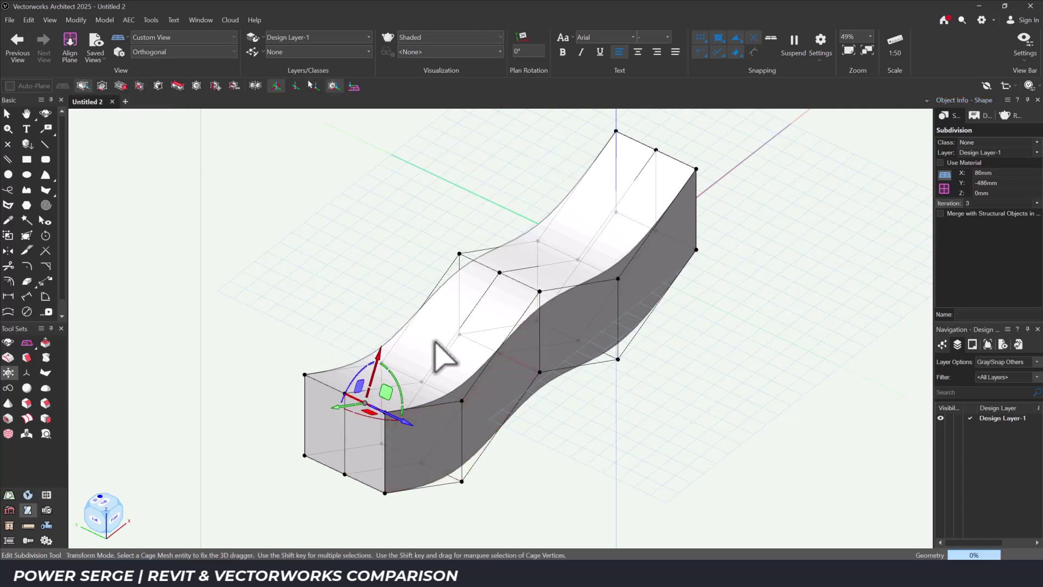
{"action": "left_click", "coordinate": [518, 282], "text": "shift"}
{"action": "left_click", "coordinate": [677, 161], "text": "shift"}
{"action": "left_click", "coordinate": [603, 352], "text": "shift"}
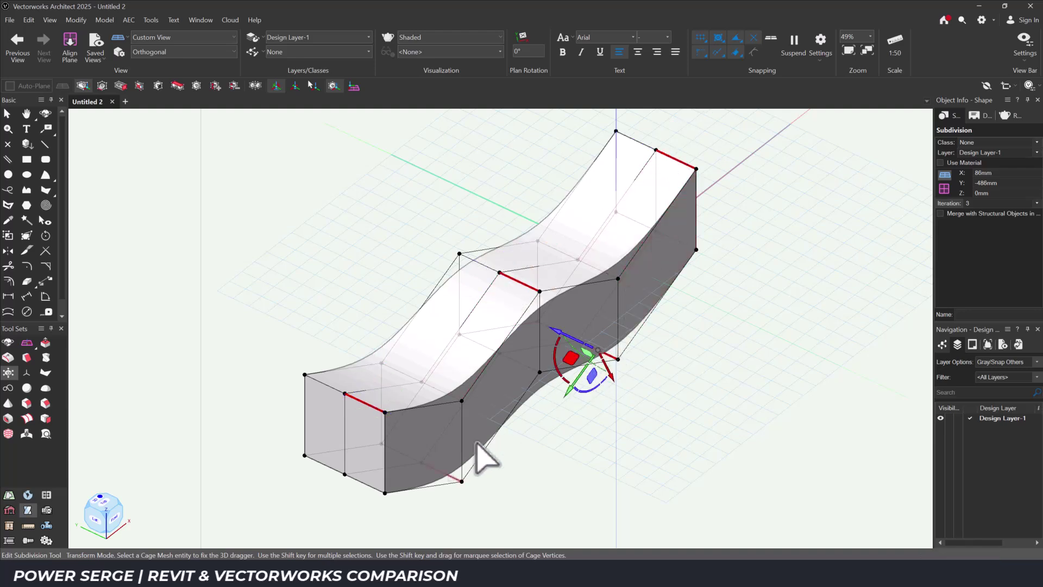
{"action": "left_click", "coordinate": [451, 476], "text": "shift"}
{"action": "left_click_drag", "start_coordinate": [472, 506], "coordinate": [617, 470]}
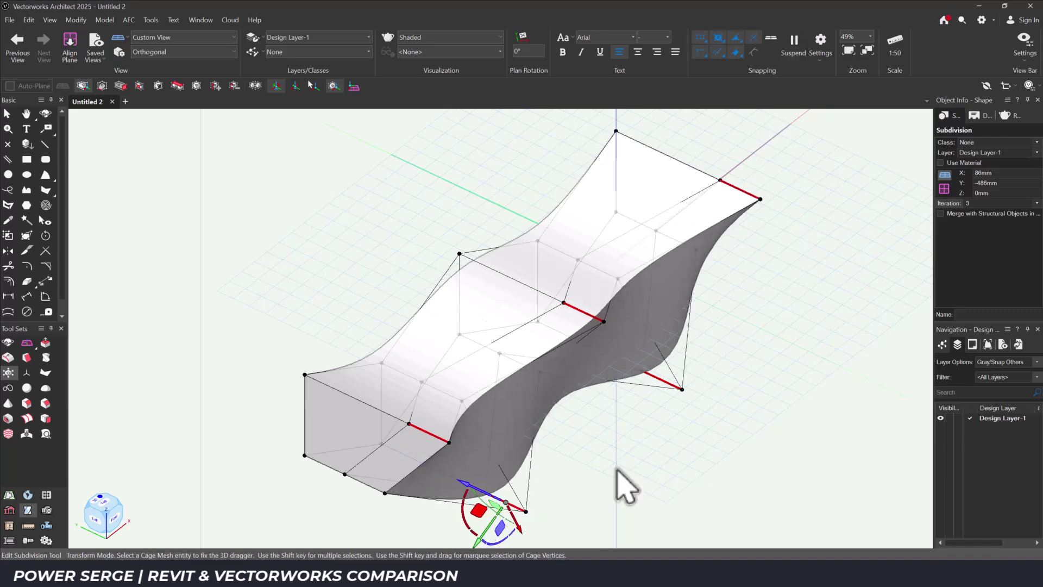
From Left Rear Isometric, move four more long cage edges to deepen the waves.
{"action": "left_click", "coordinate": [88, 501]}
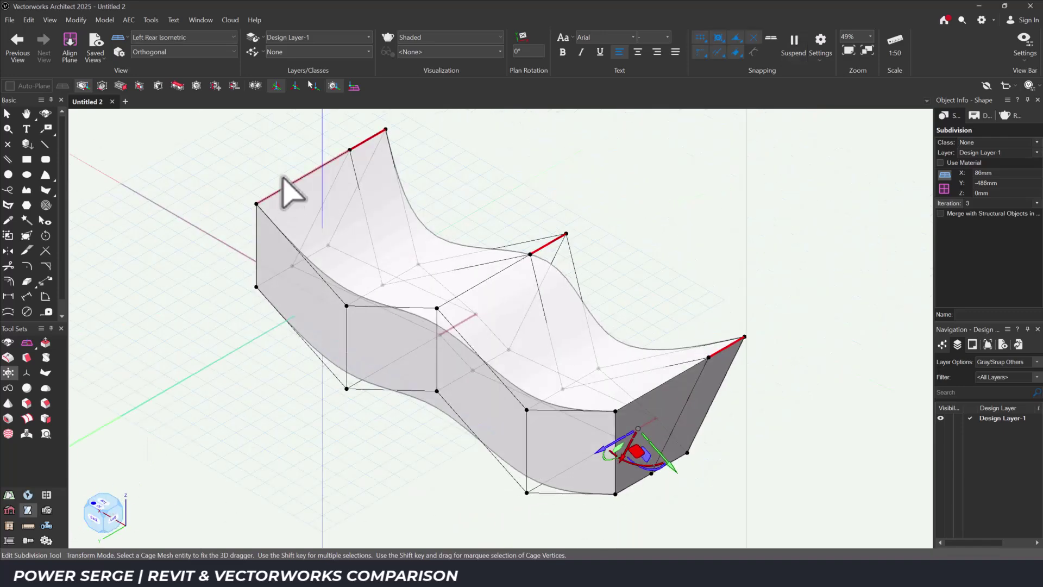
{"action": "left_click", "coordinate": [293, 182]}
{"action": "left_click", "coordinate": [483, 281], "text": "shift"}
{"action": "left_click", "coordinate": [661, 384], "text": "shift"}
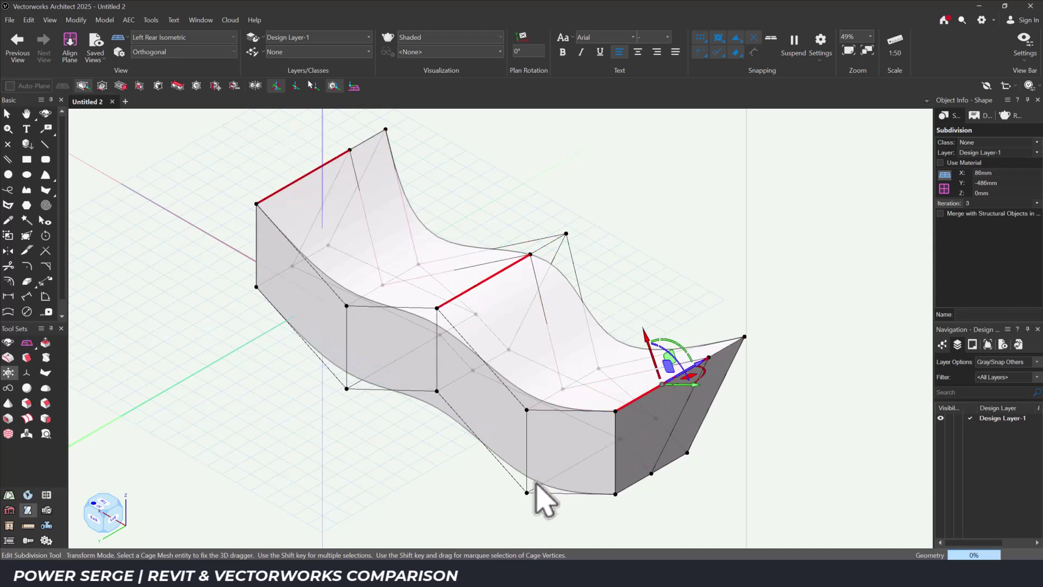
{"action": "left_click", "coordinate": [538, 486], "text": "shift"}
{"action": "left_click", "coordinate": [347, 388]}
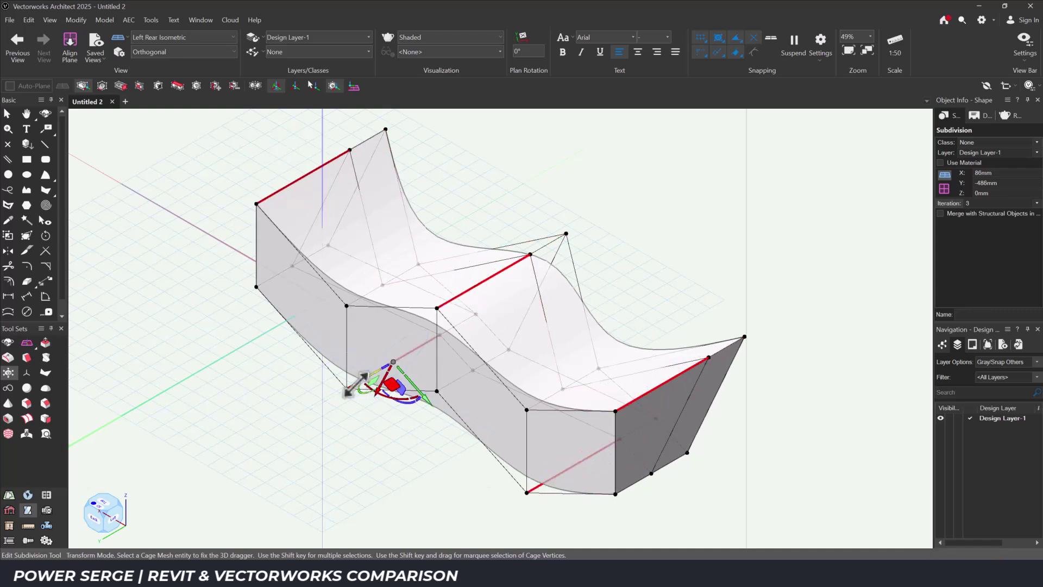
{"action": "left_click_drag", "start_coordinate": [350, 389], "coordinate": [332, 403]}
{"action": "key", "text": "Return"}
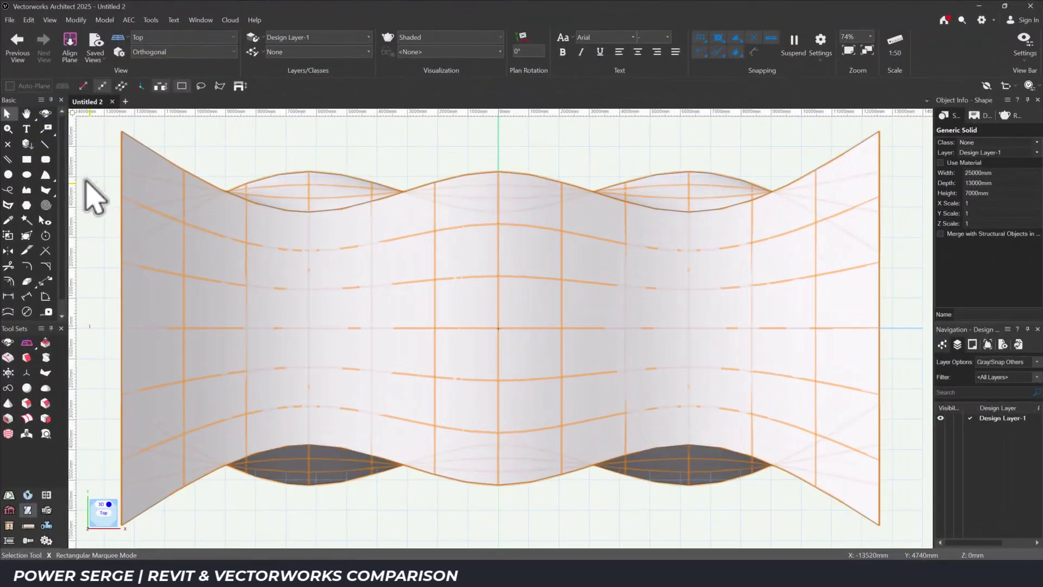
Cut the wavy solid at both wave peaks with the Split Tool, leaving three pieces.
{"action": "left_click", "coordinate": [76, 251]}
{"action": "left_click", "coordinate": [350, 180]}
{"action": "left_click", "coordinate": [310, 477]}
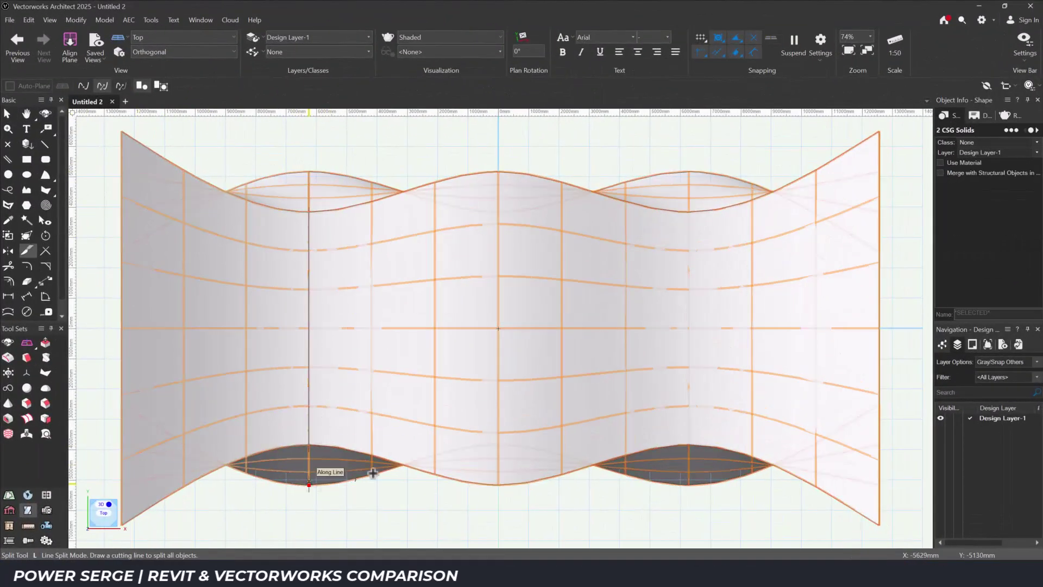
{"action": "left_click", "coordinate": [689, 171]}
{"action": "left_click", "coordinate": [688, 489]}
{"action": "key", "text": "x"}
{"action": "key", "text": "x"}
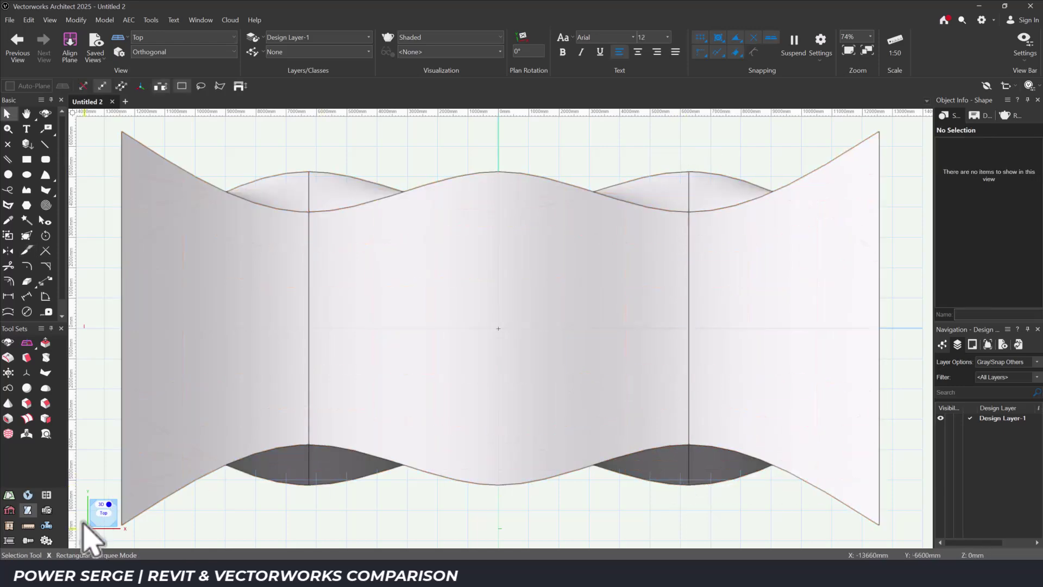
In an isometric view, delete the front-left and back-right outer pieces.
{"action": "left_click", "coordinate": [94, 522]}
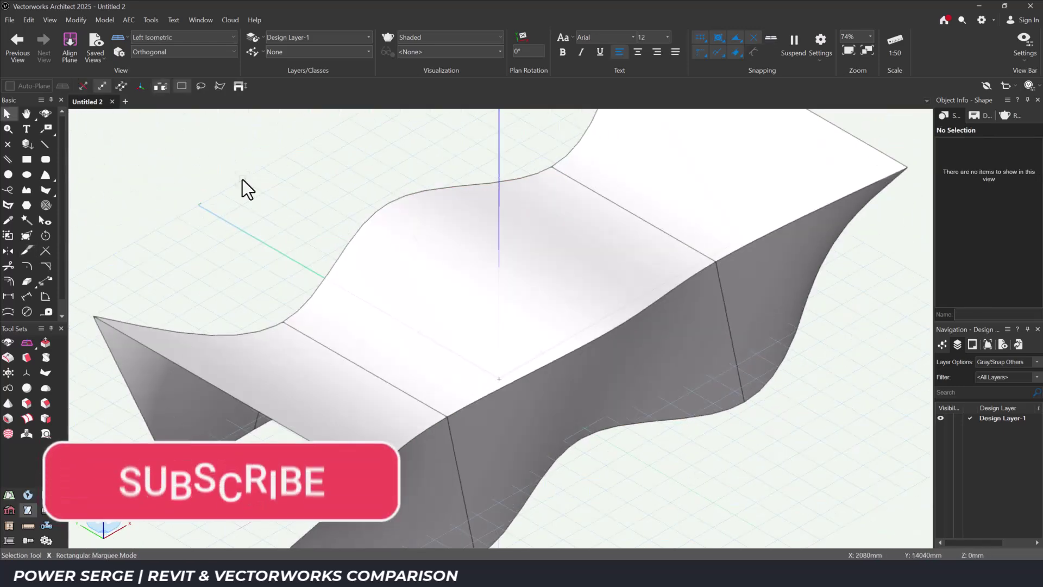
{"action": "left_click", "coordinate": [251, 370]}
{"action": "key", "text": "Delete"}
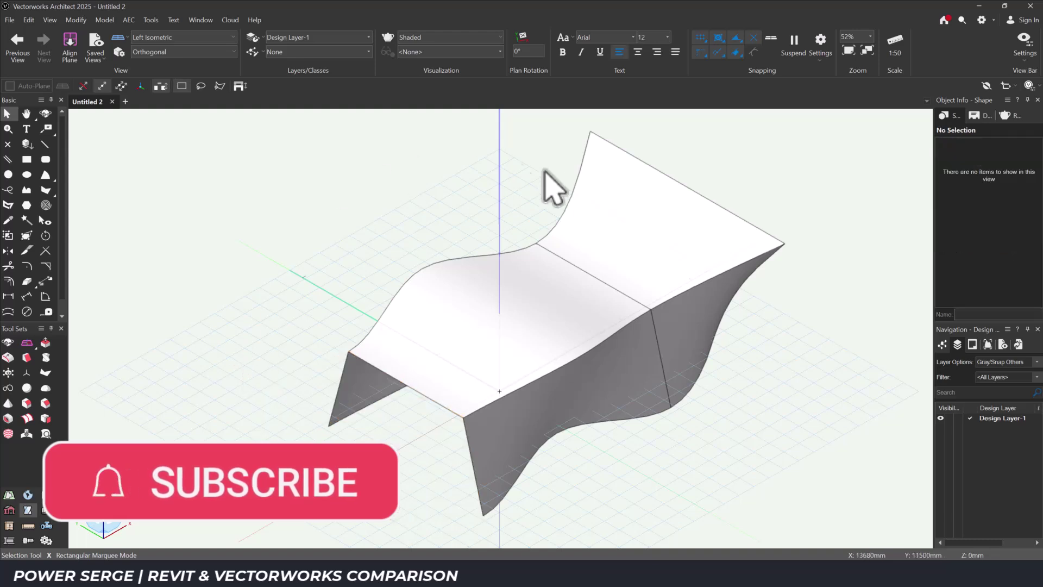
{"action": "left_click", "coordinate": [574, 190]}
{"action": "key", "text": "Delete"}
Shell the middle piece to 200mm thickness, leaving three picked faces open.
{"action": "left_click", "coordinate": [8, 418]}
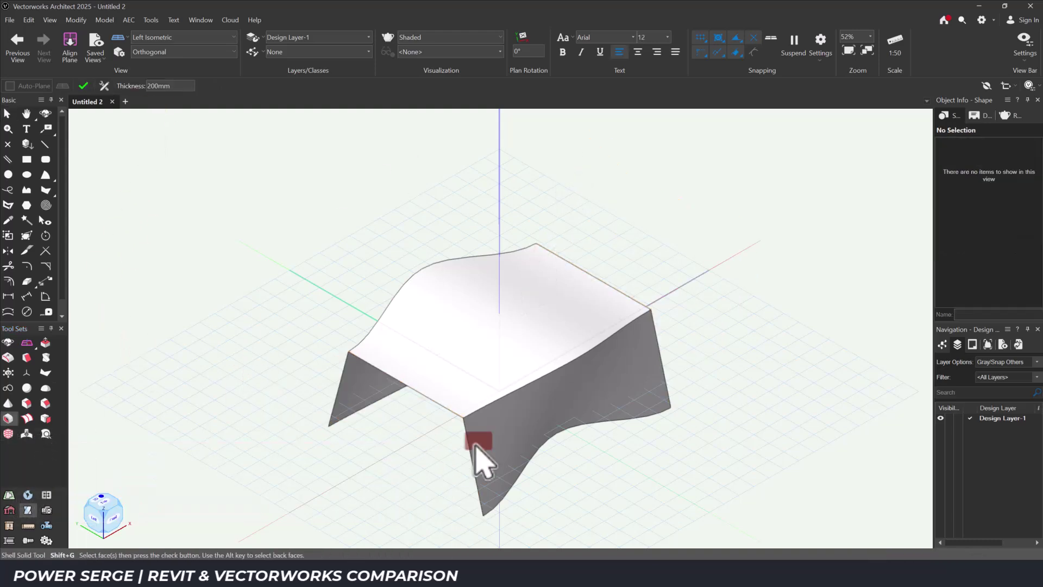
{"action": "left_click", "coordinate": [497, 448]}
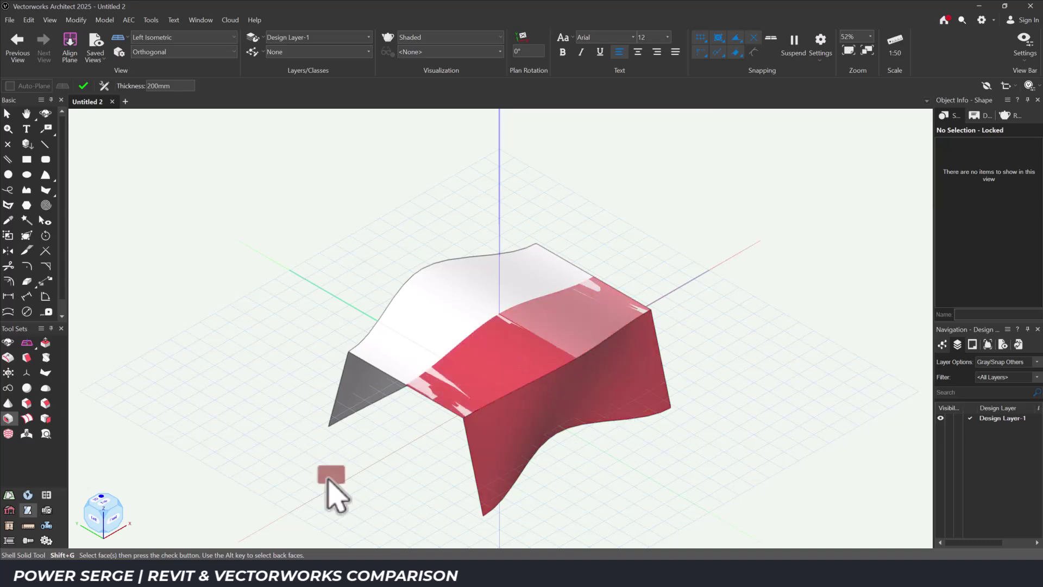
{"action": "left_click", "coordinate": [94, 513]}
{"action": "left_click", "coordinate": [480, 379]}
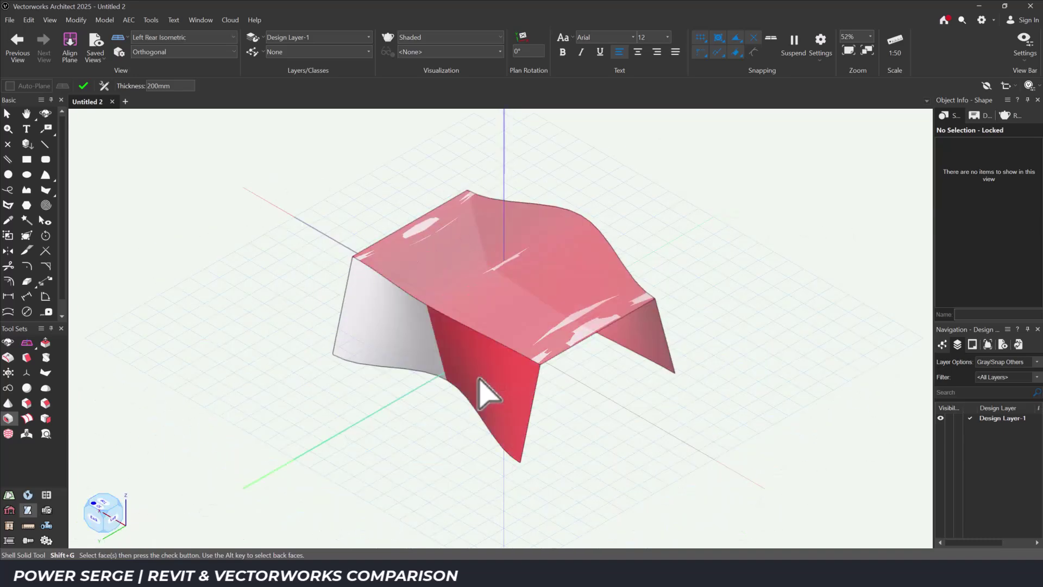
{"action": "left_click", "coordinate": [396, 338]}
{"action": "key", "text": "Return"}
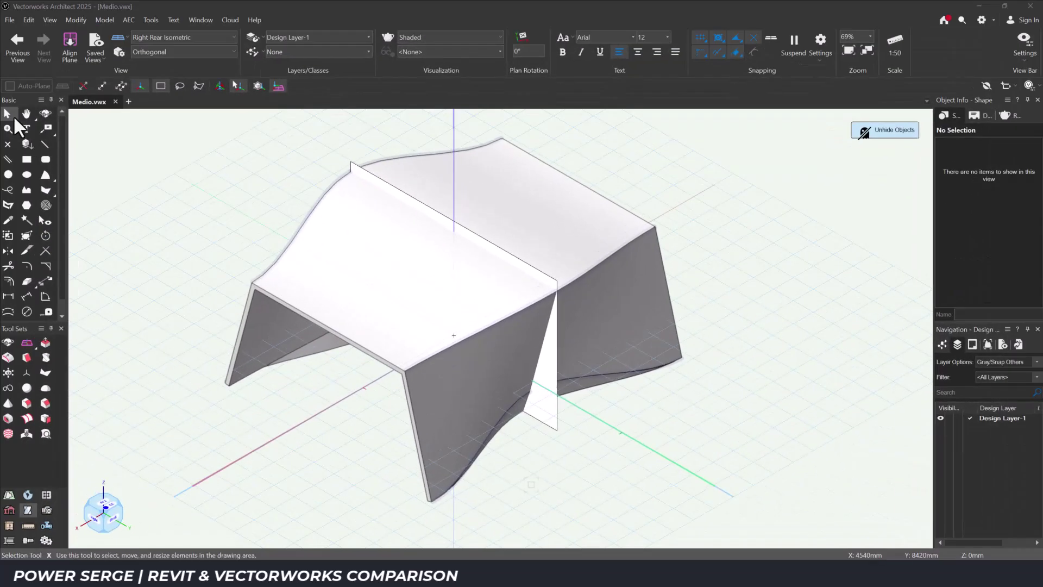
Reshape the vertical rectangle to 6500mm high and shell it into a thin rib.
{"action": "left_click", "coordinate": [26, 236]}
{"action": "left_click", "coordinate": [551, 383]}
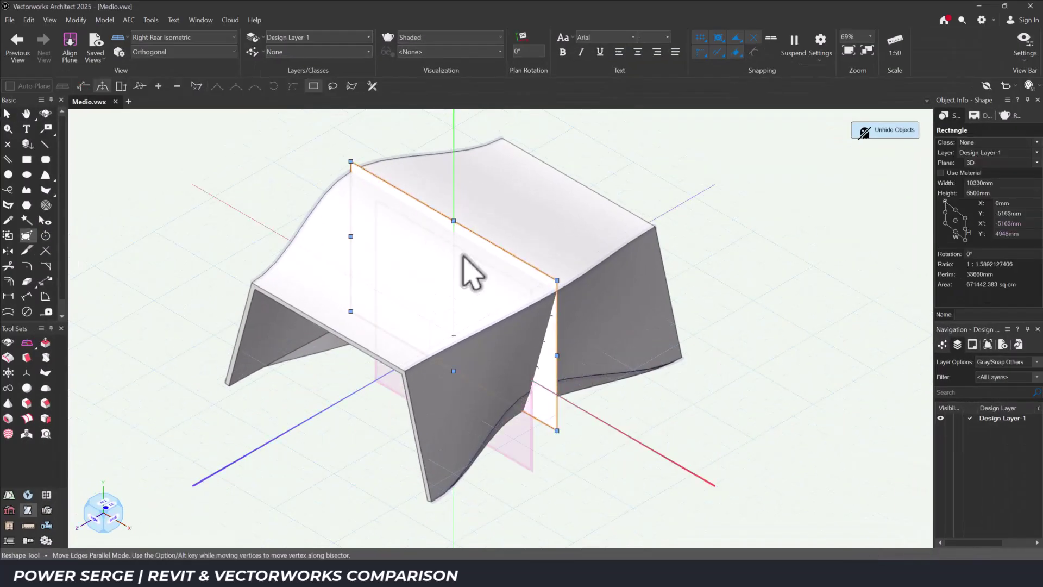
{"action": "left_click_drag", "start_coordinate": [453, 222], "coordinate": [455, 209]}
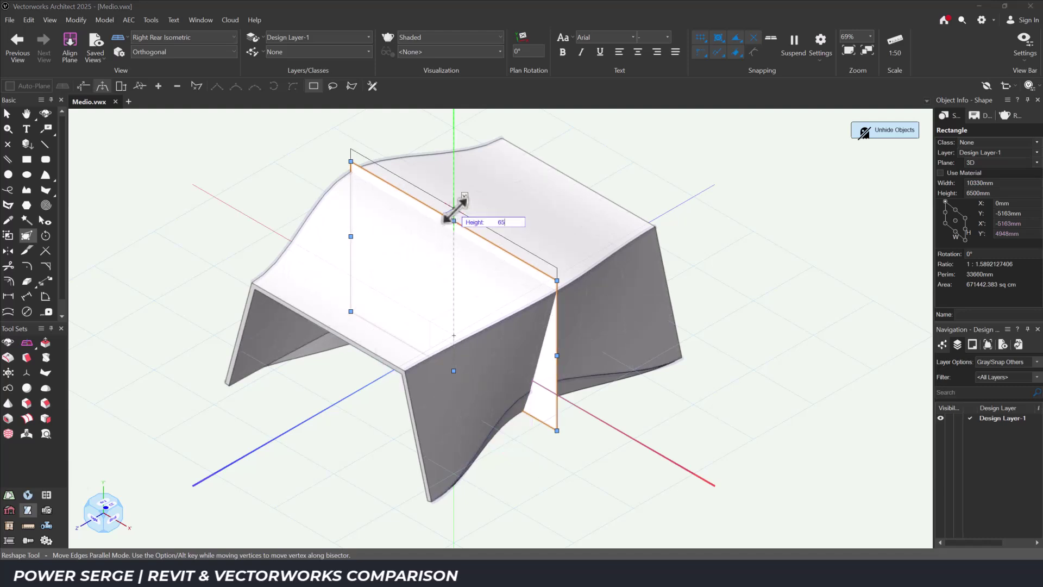
{"action": "key", "text": "Return"}
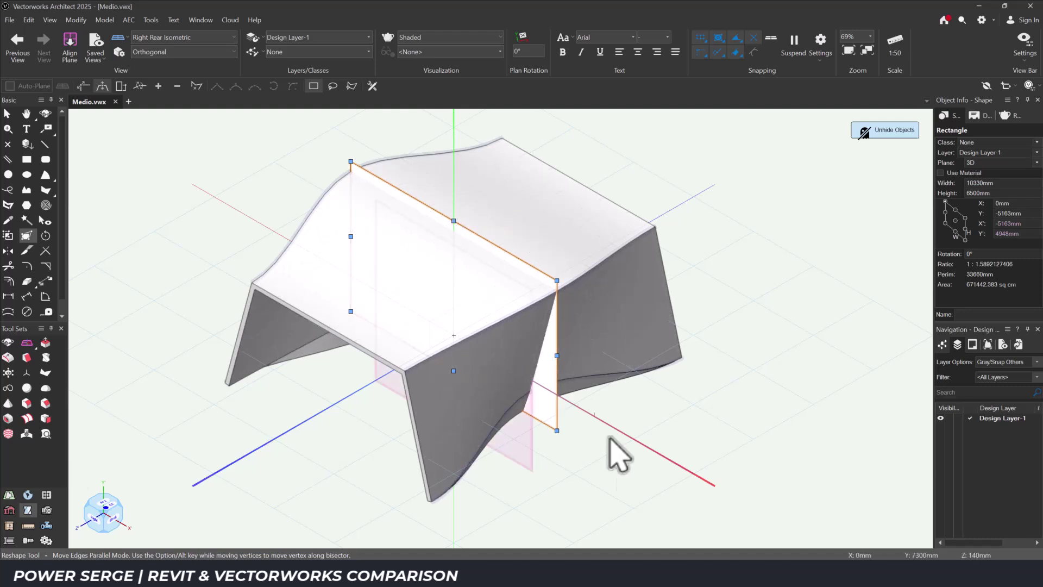
{"action": "left_click", "coordinate": [627, 479]}
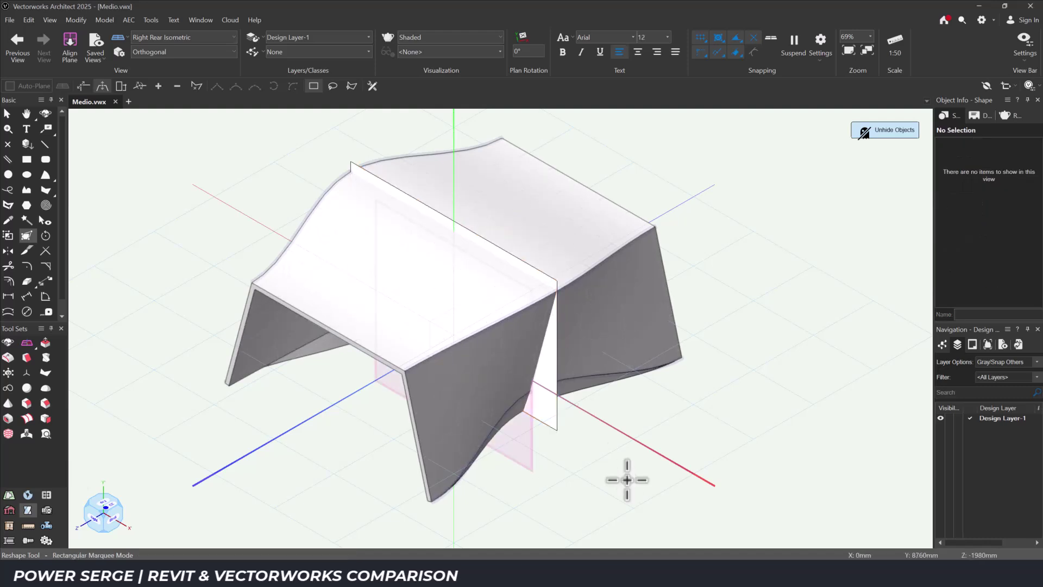
{"action": "left_click", "coordinate": [8, 418]}
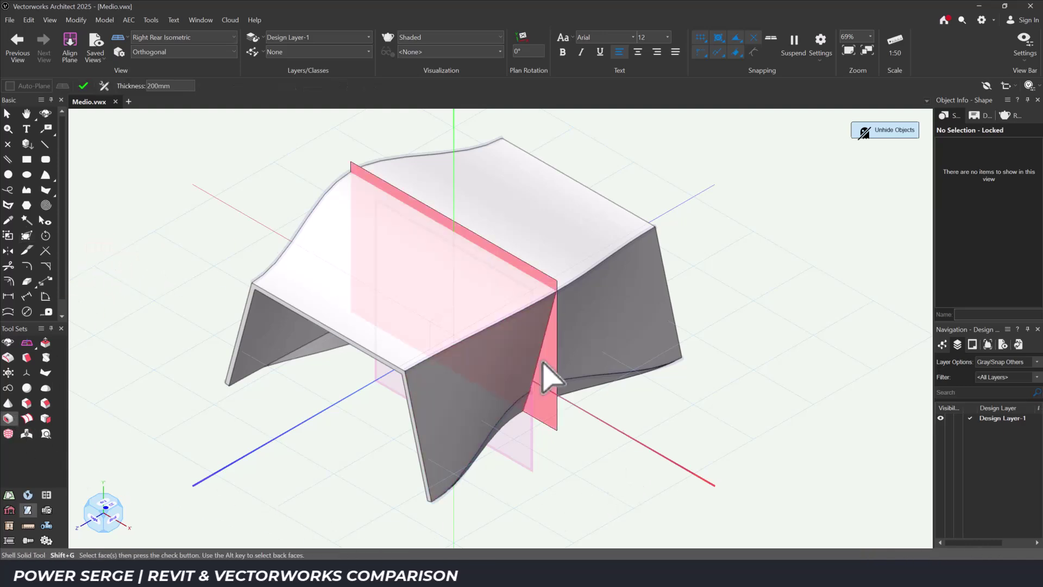
{"action": "left_click", "coordinate": [549, 375]}
{"action": "key", "text": "Return"}
In Top plan, move the rib to the roof's left edge and offset it -35mm in X.
{"action": "left_click", "coordinate": [105, 505]}
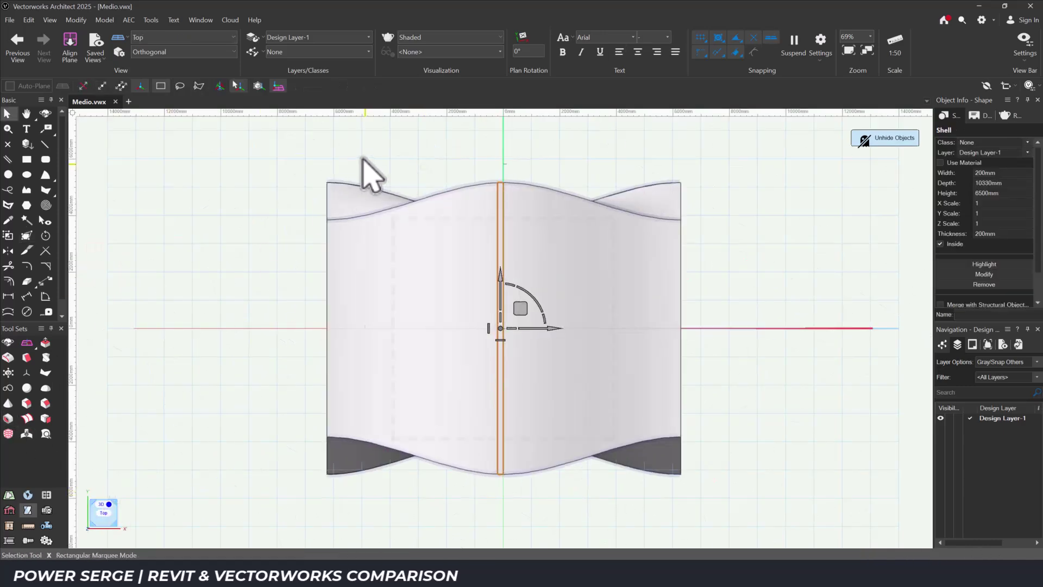
{"action": "scroll", "coordinate": [366, 171], "scroll_direction": "up", "scroll_amount": 5}
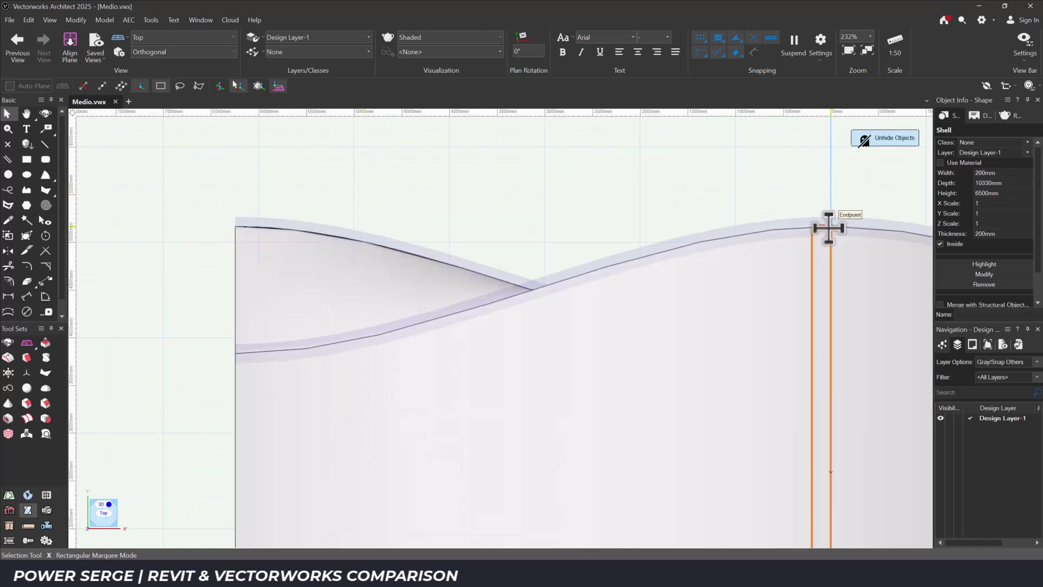
{"action": "left_click_drag", "start_coordinate": [828, 228], "coordinate": [235, 225]}
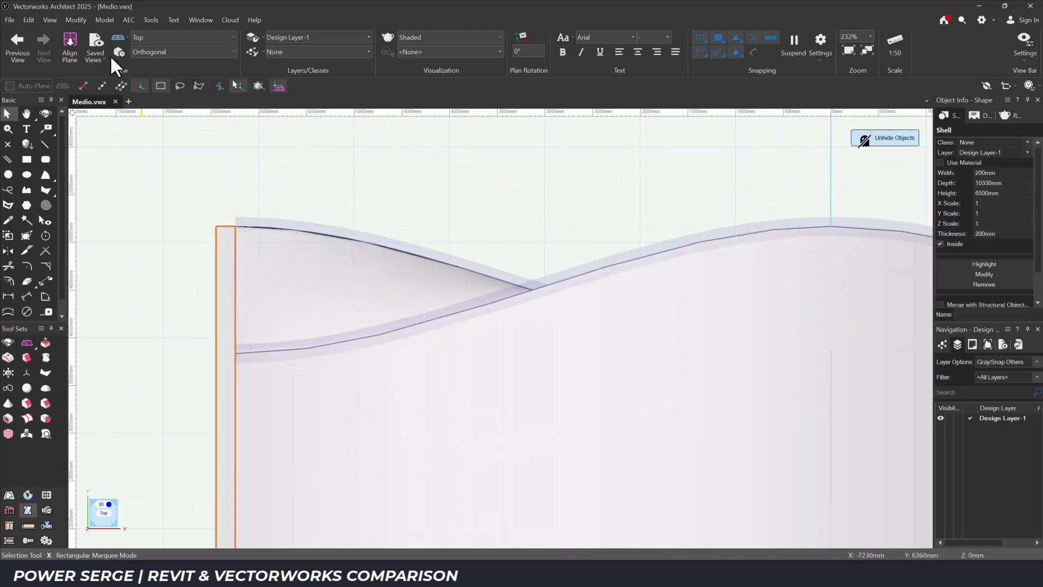
{"action": "left_click", "coordinate": [76, 20]}
{"action": "mouse_move", "coordinate": [95, 35]}
{"action": "left_click", "coordinate": [247, 50]}
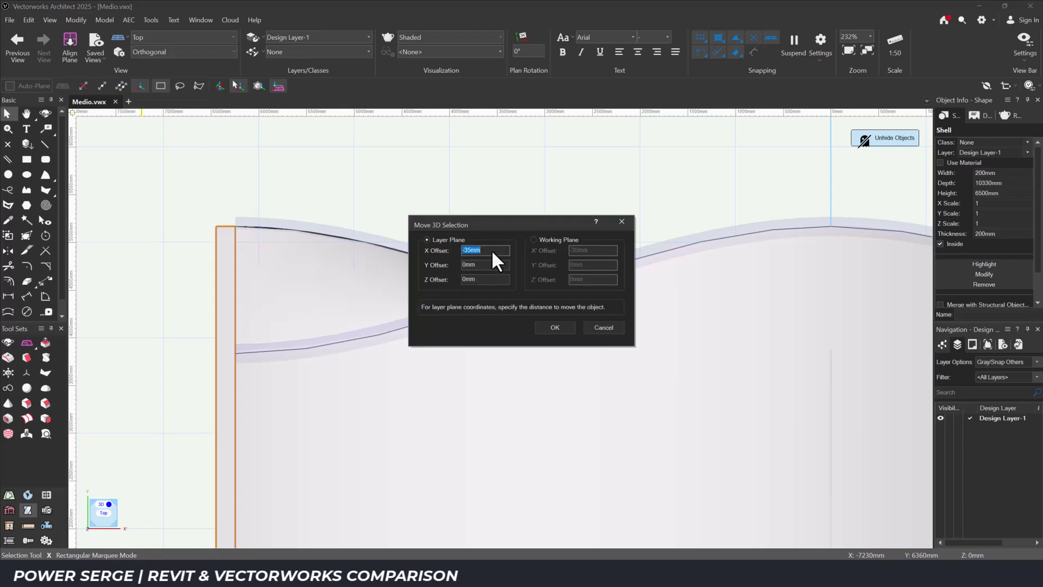
{"action": "left_click", "coordinate": [552, 328]}
{"action": "left_click", "coordinate": [207, 207]}
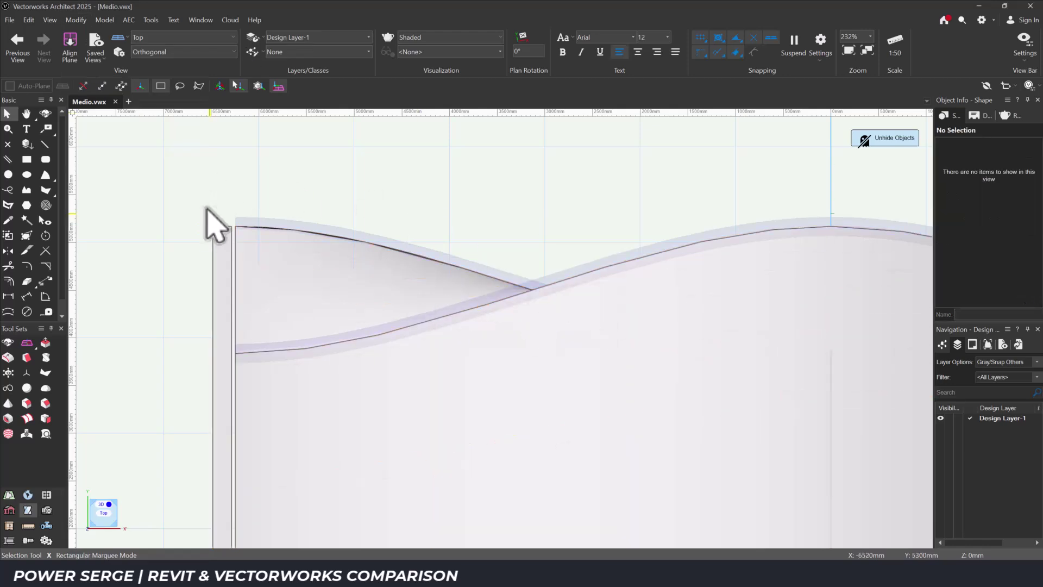
Duplicate Array the rib into a row of slats spanning the whole roof.
{"action": "key", "text": "ctrl+4"}
{"action": "left_click", "coordinate": [265, 163]}
{"action": "left_click", "coordinate": [28, 18]}
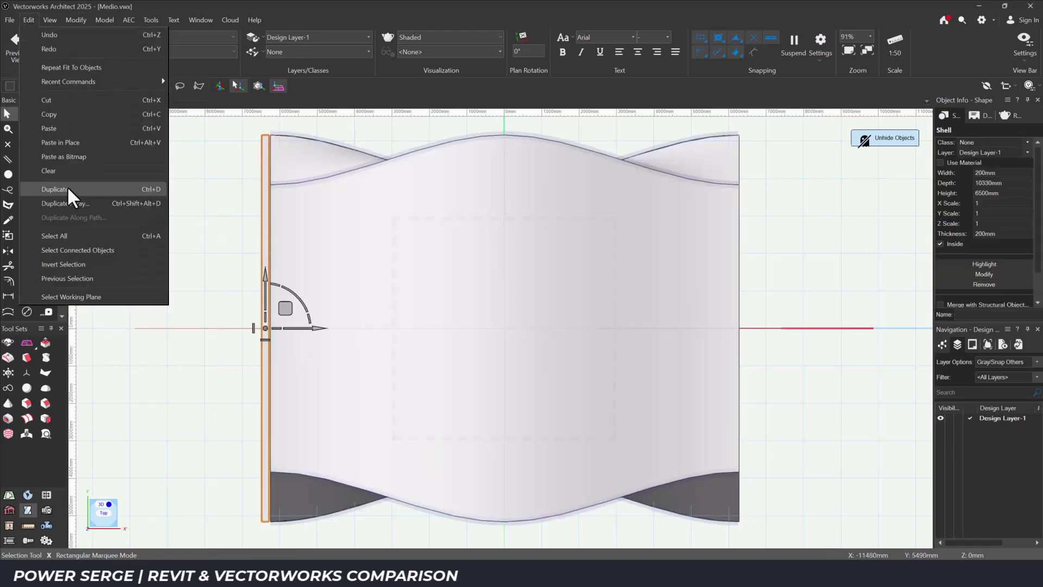
{"action": "left_click", "coordinate": [65, 203]}
{"action": "key", "text": "Return"}
{"action": "left_click", "coordinate": [163, 388]}
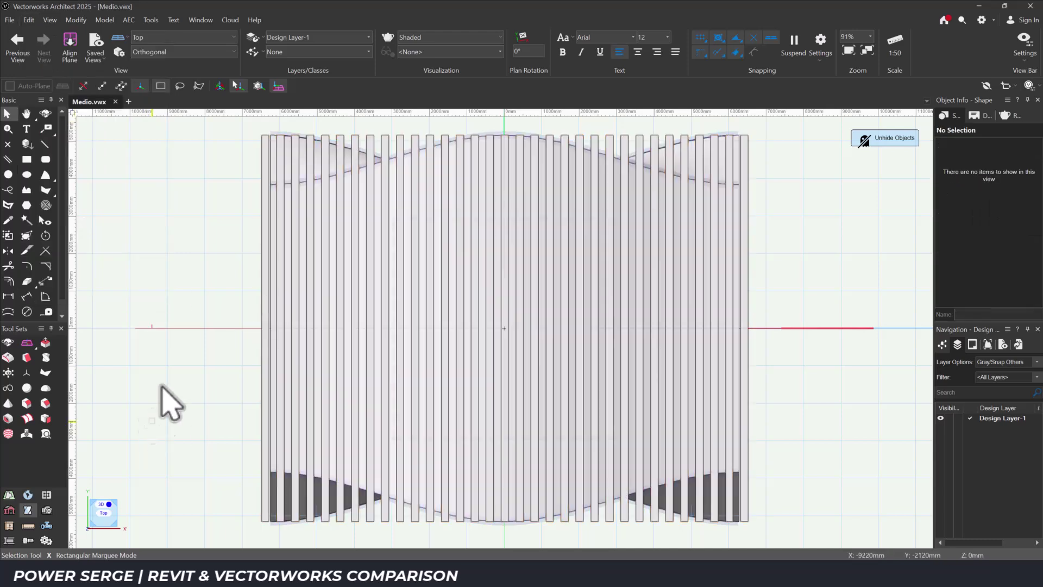
Trim all 34 slats to the wavy shell with Subtract Solids, then clear the selection.
{"action": "left_click_drag", "start_coordinate": [247, 122], "coordinate": [820, 500]}
{"action": "left_click", "coordinate": [105, 20]}
{"action": "left_click", "coordinate": [135, 48]}
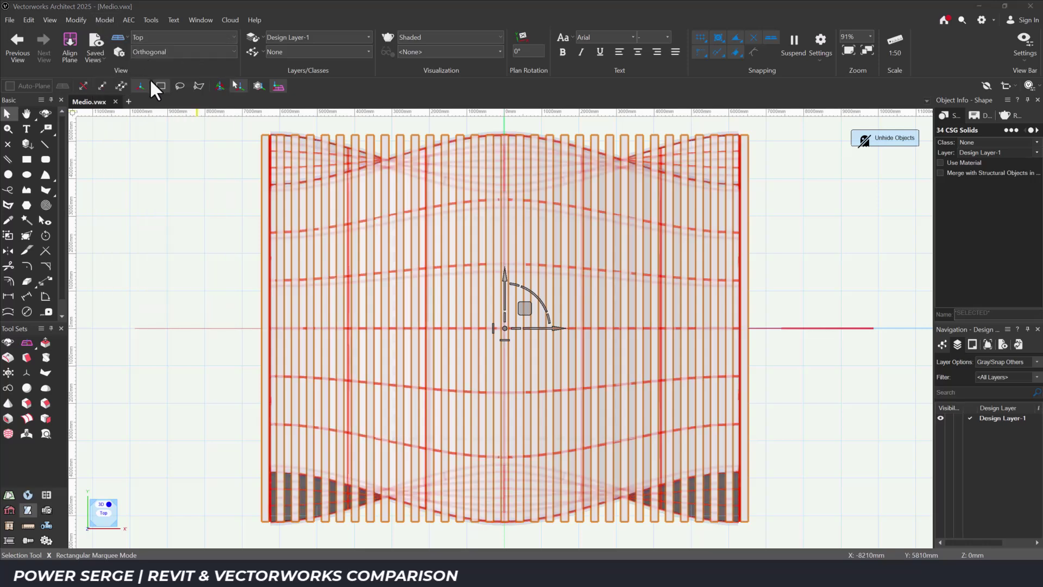
{"action": "left_click", "coordinate": [513, 319]}
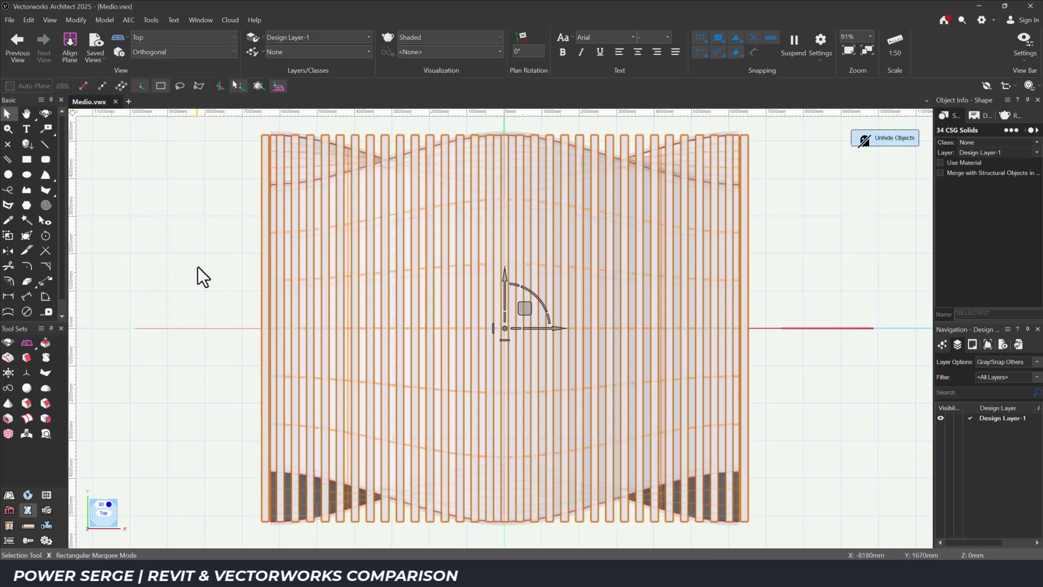
{"action": "left_click", "coordinate": [204, 274]}
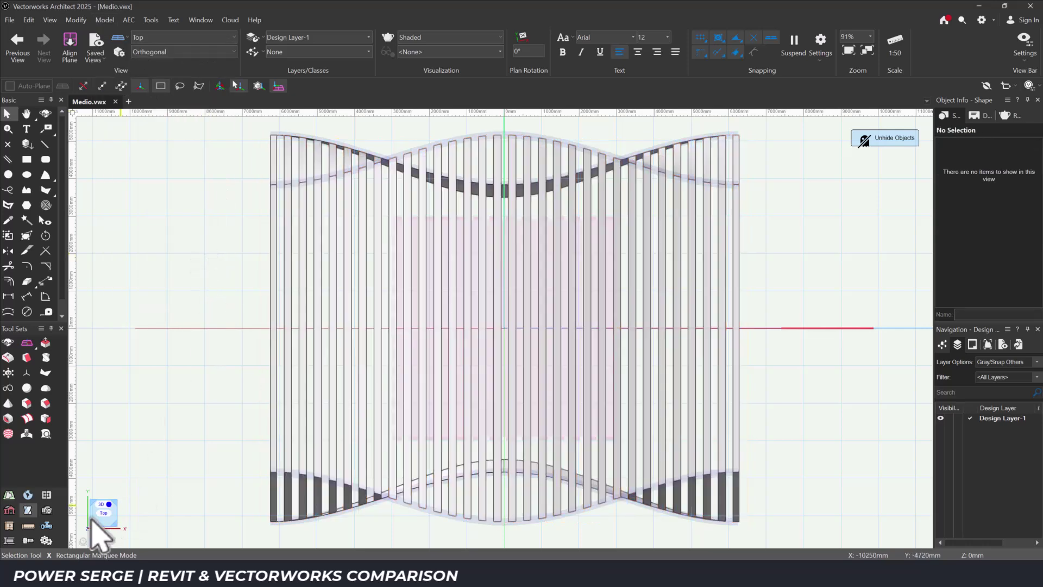
Switch to Left Isometric and unhide the previously hidden objects.
{"action": "left_click", "coordinate": [93, 522]}
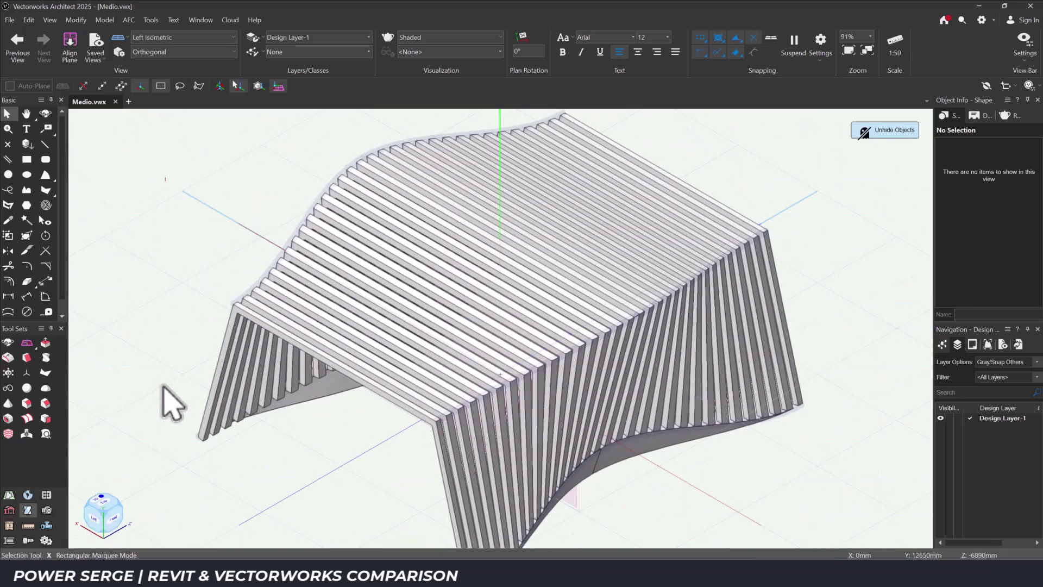
{"action": "scroll", "coordinate": [172, 403], "scroll_direction": "down", "scroll_amount": 2}
{"action": "left_click", "coordinate": [49, 20]}
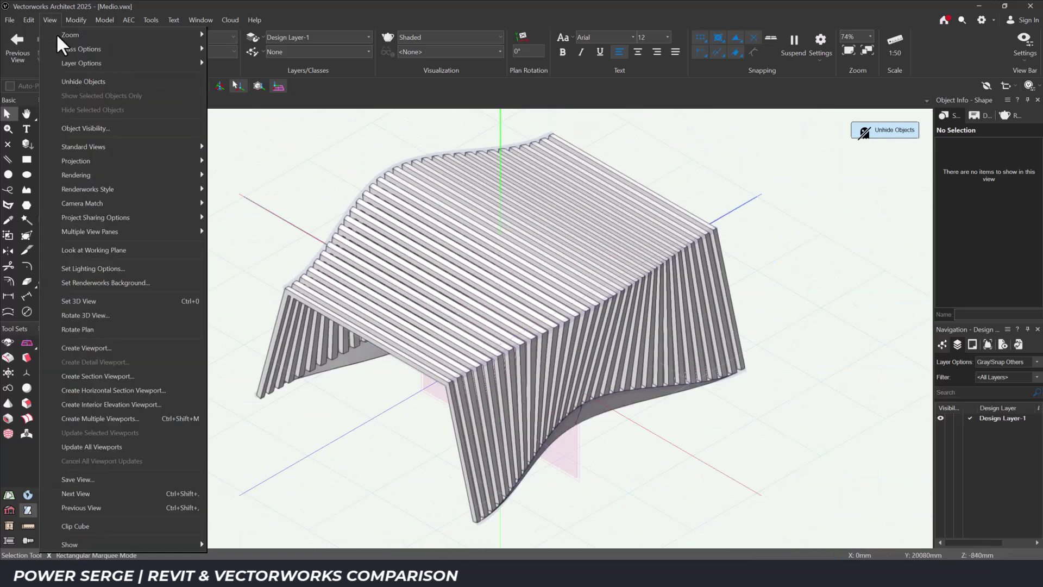
{"action": "left_click", "coordinate": [81, 81]}
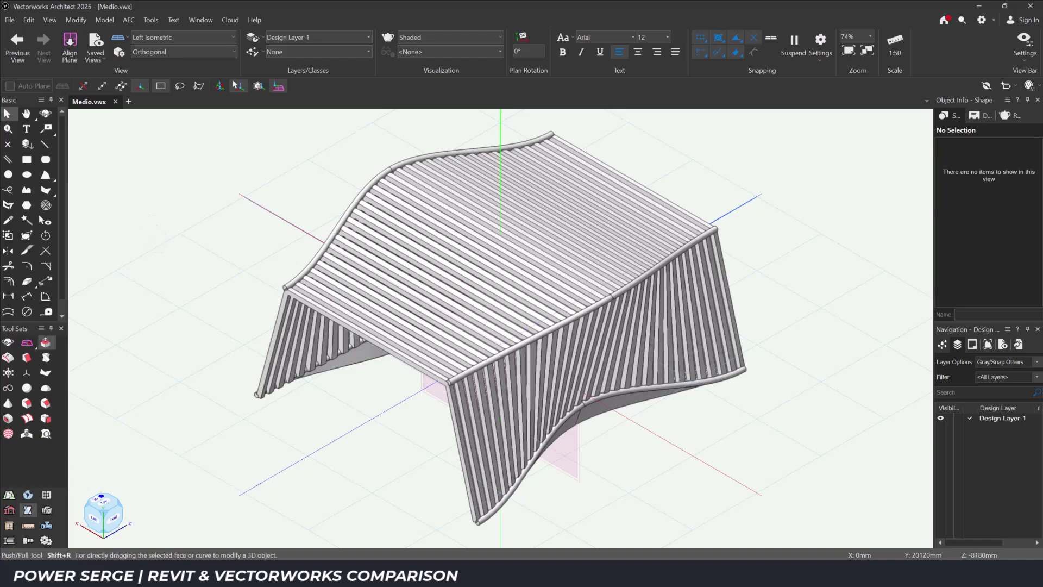